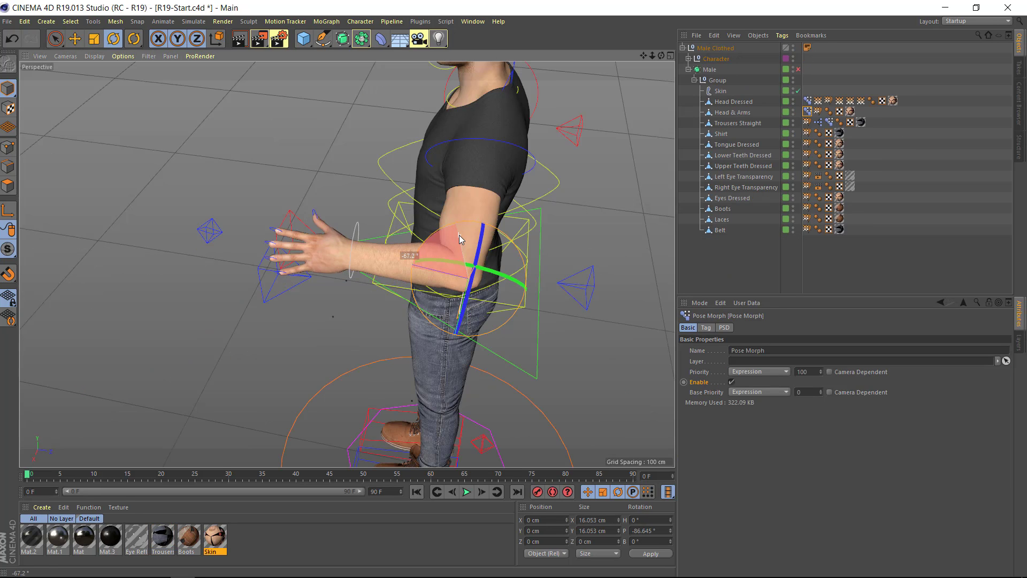
# - Rotate the character's arm to preview the R19 pose morph firing
pyautogui.moveTo(460, 235); pyautogui.dragTo(417, 267)
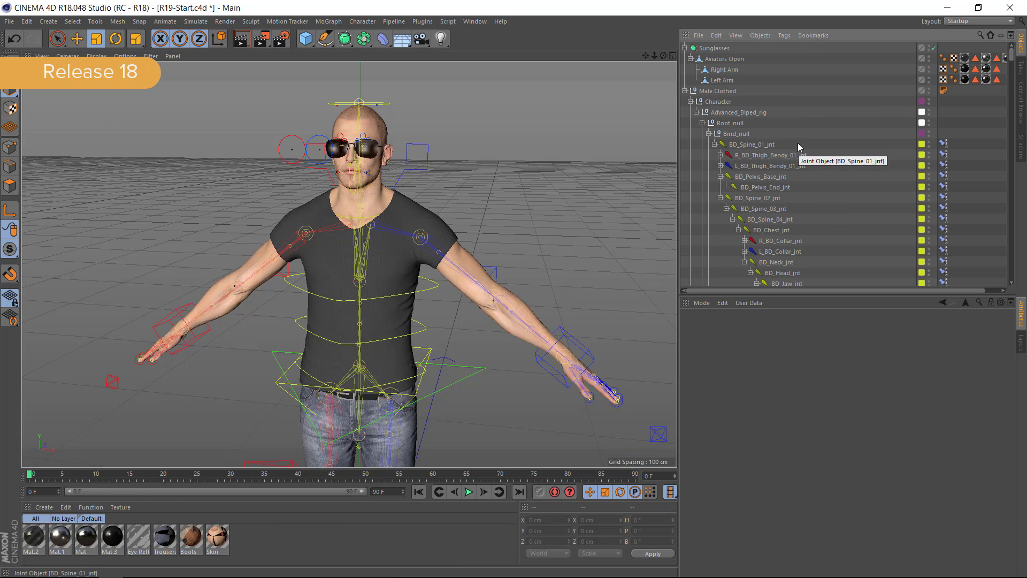
# - Bind Aviators Open, Right Arm and Left Arm to BD_Head_jnt with Character > Commands > Bind
pyautogui.click(725, 58)
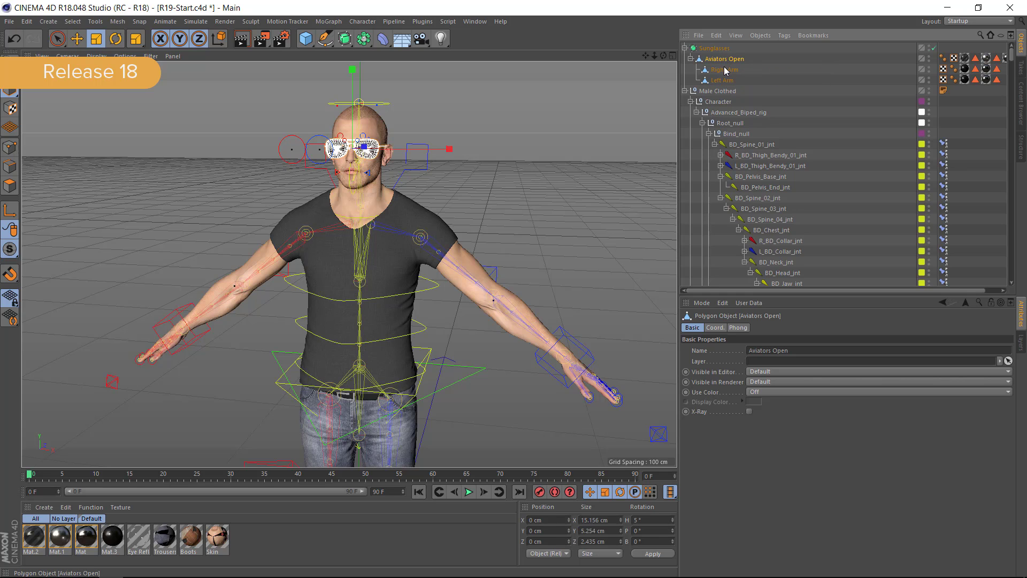
pyautogui.keyDown('ctrl'); pyautogui.click(725, 69); pyautogui.keyUp('ctrl')
pyautogui.keyDown('ctrl'); pyautogui.click(723, 80); pyautogui.keyUp('ctrl')
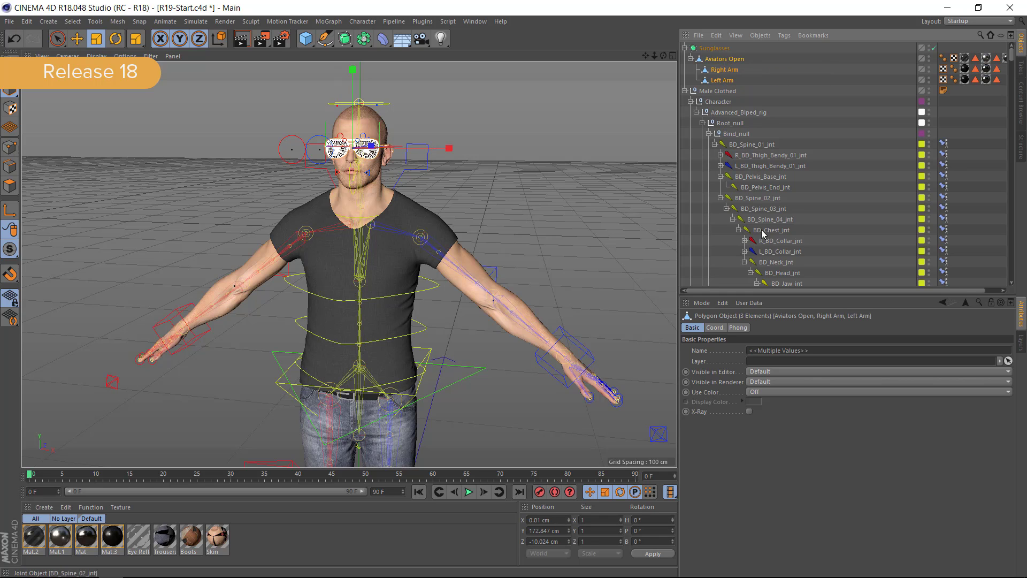
pyautogui.keyDown('ctrl'); pyautogui.click(783, 273); pyautogui.keyUp('ctrl')
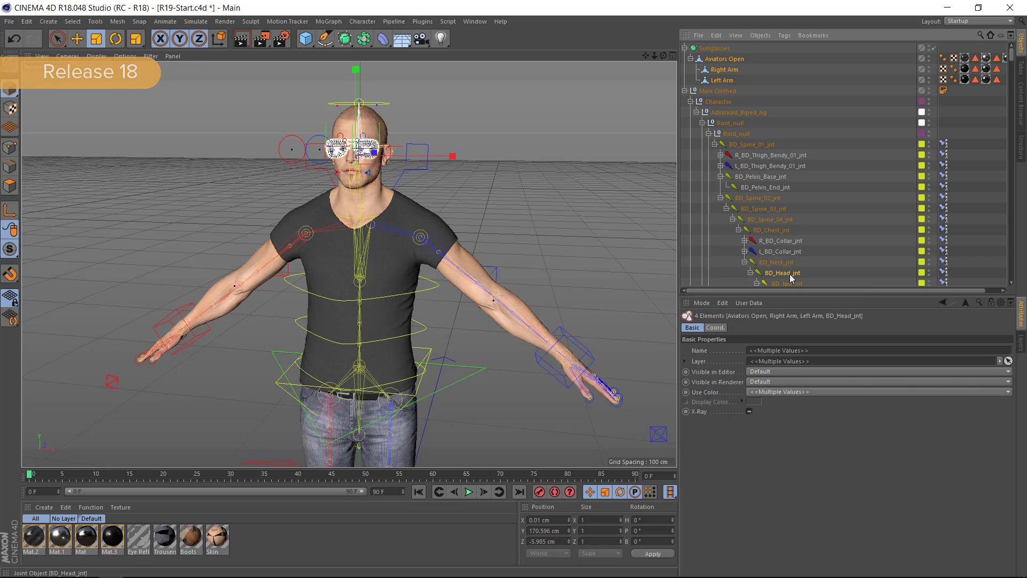
pyautogui.click(364, 22)
pyautogui.moveTo(376, 48)
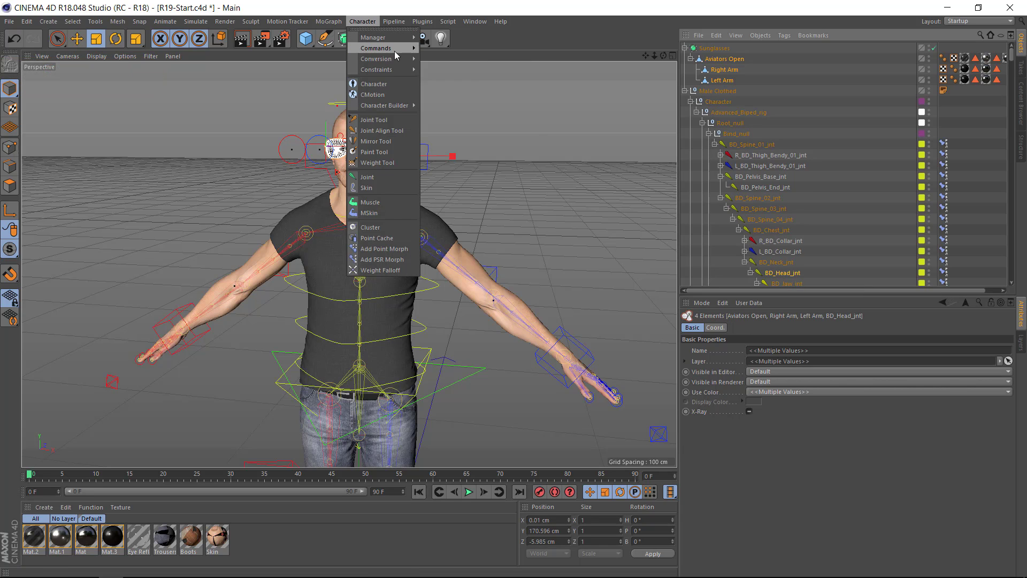
pyautogui.click(450, 63)
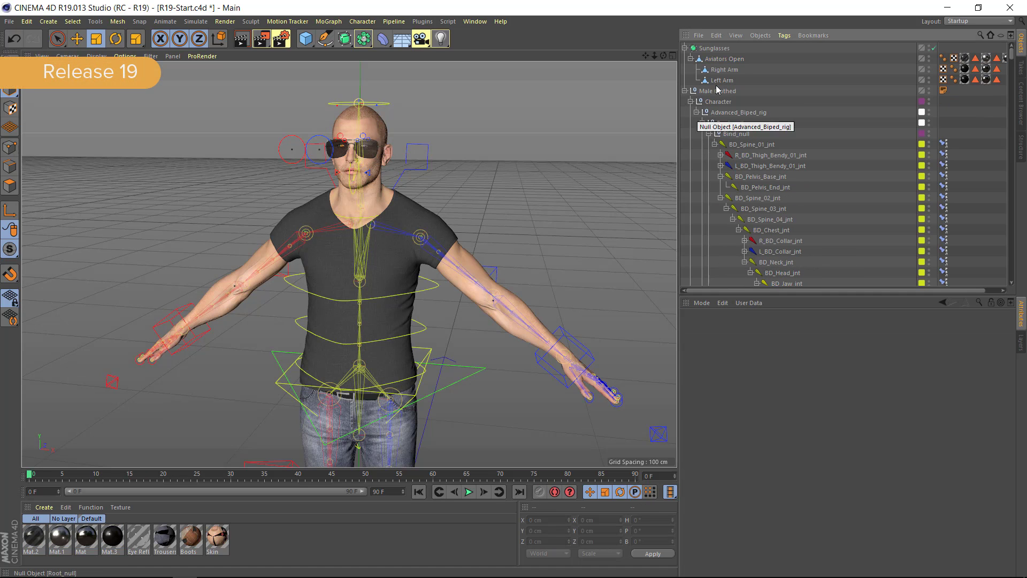
# - Bind Aviators Open and both glasses arms to BD_Head_jnt in Release 19
pyautogui.click(739, 59)
pyautogui.keyDown('shift'); pyautogui.click(723, 81); pyautogui.keyUp('shift')
pyautogui.keyDown('ctrl'); pyautogui.click(785, 274); pyautogui.keyUp('ctrl')
pyautogui.click(362, 21)
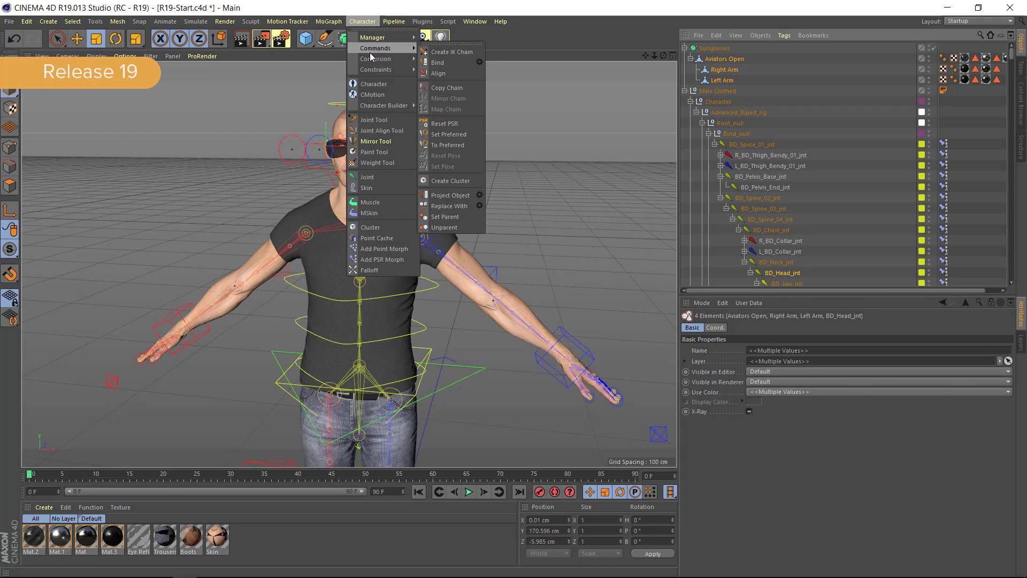
pyautogui.click(445, 63)
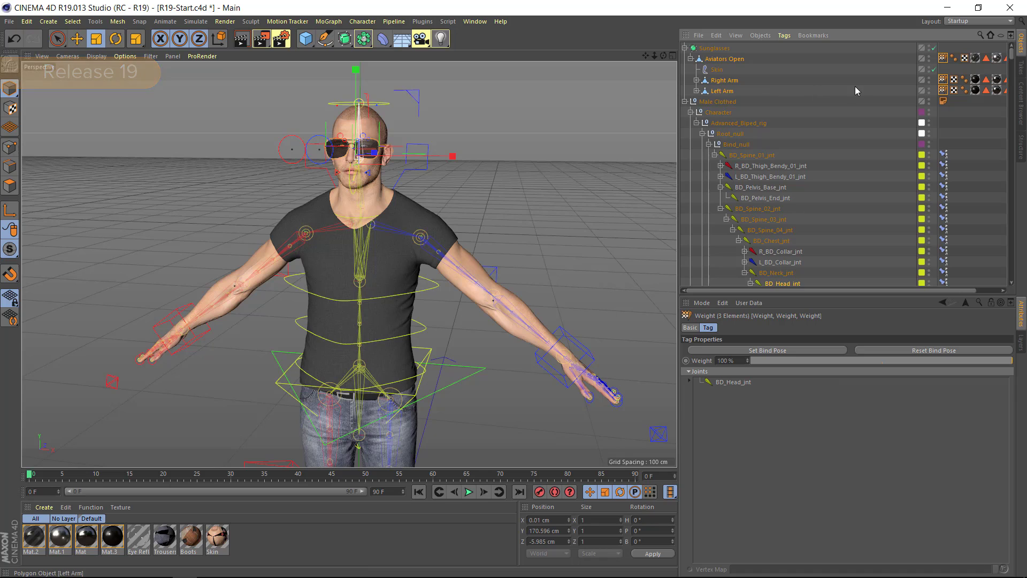
# - Inspect the Skin and head-joint Weight tags under the right and left arms
pyautogui.click(693, 92)
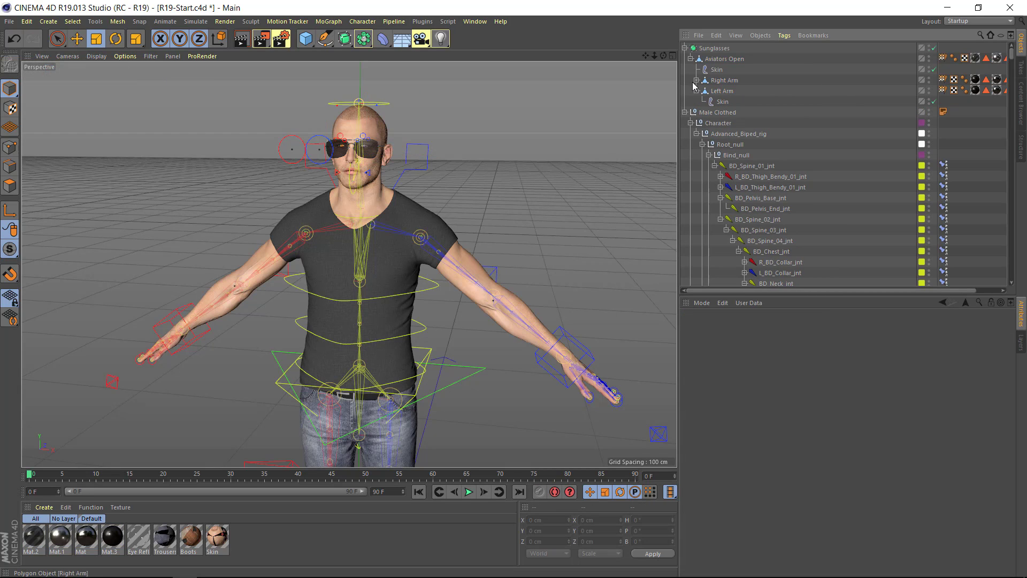
pyautogui.click(696, 81)
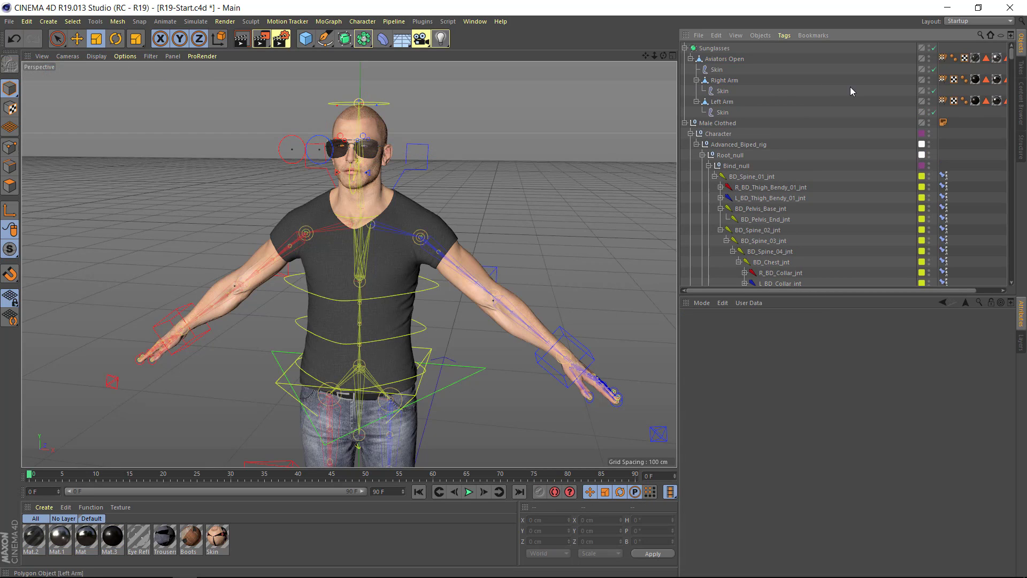
pyautogui.click(943, 58)
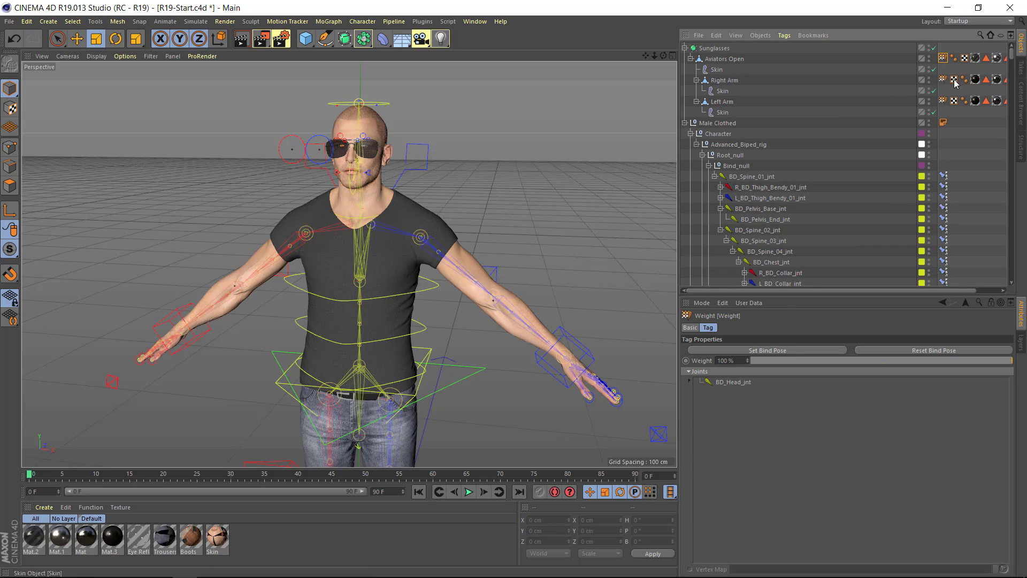
pyautogui.click(944, 101)
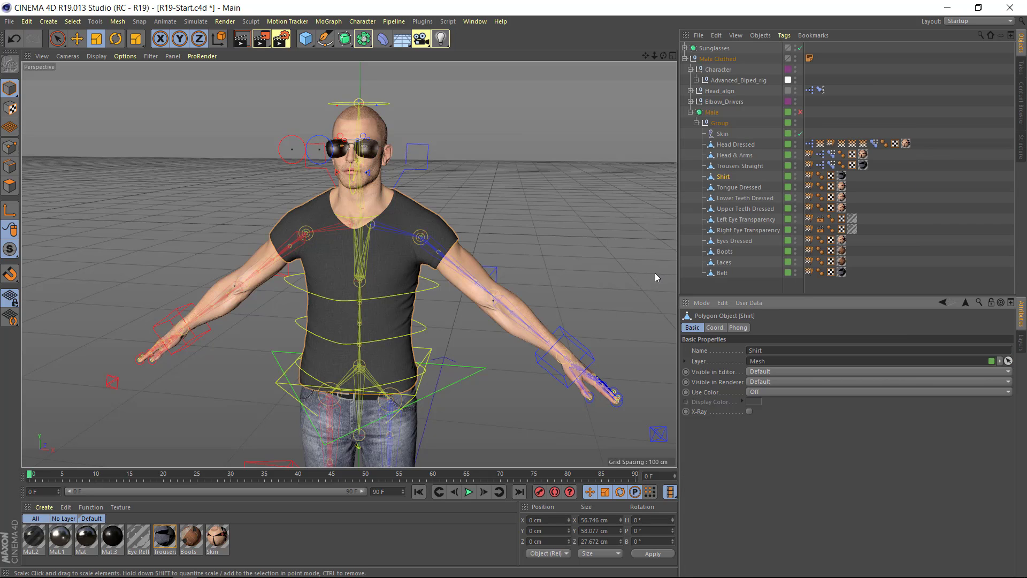
# - Paint BD_Chest_jnt weight across the shirt's upper chest
pyautogui.doubleClick(810, 176)
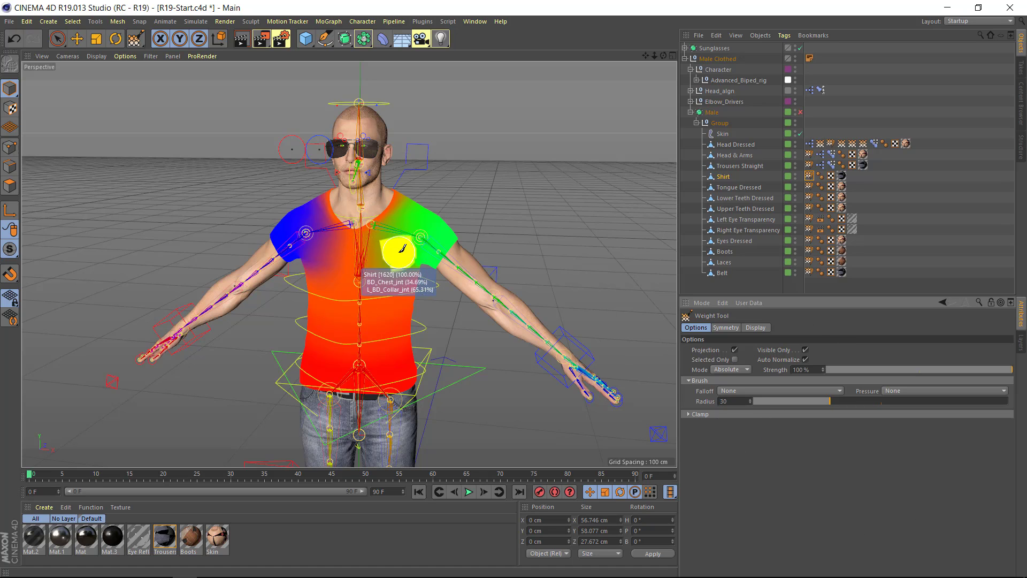
pyautogui.scroll(2, 393, 282)
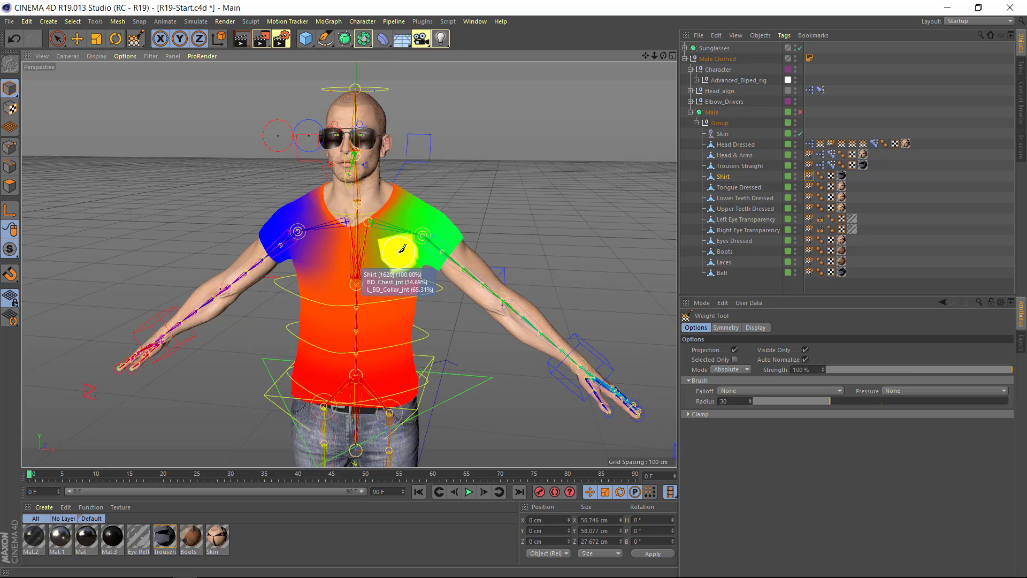
pyautogui.rightClick(408, 224)
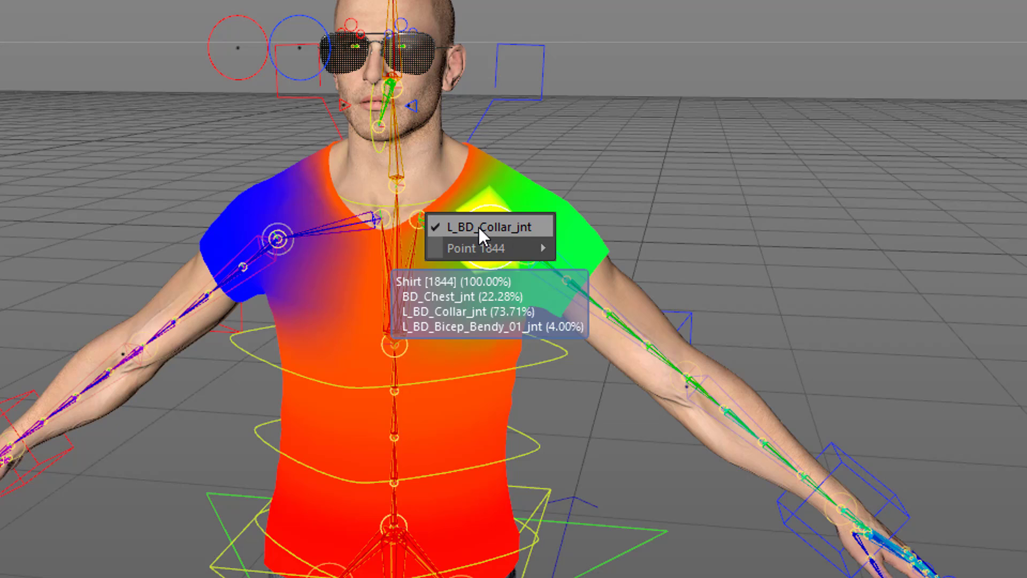
pyautogui.moveTo(482, 248)
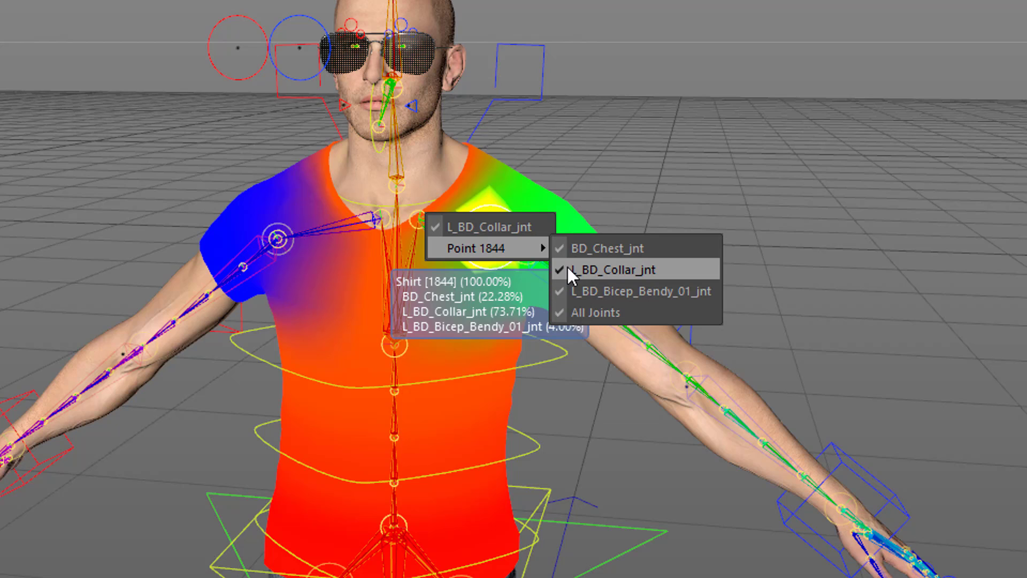
pyautogui.click(598, 252)
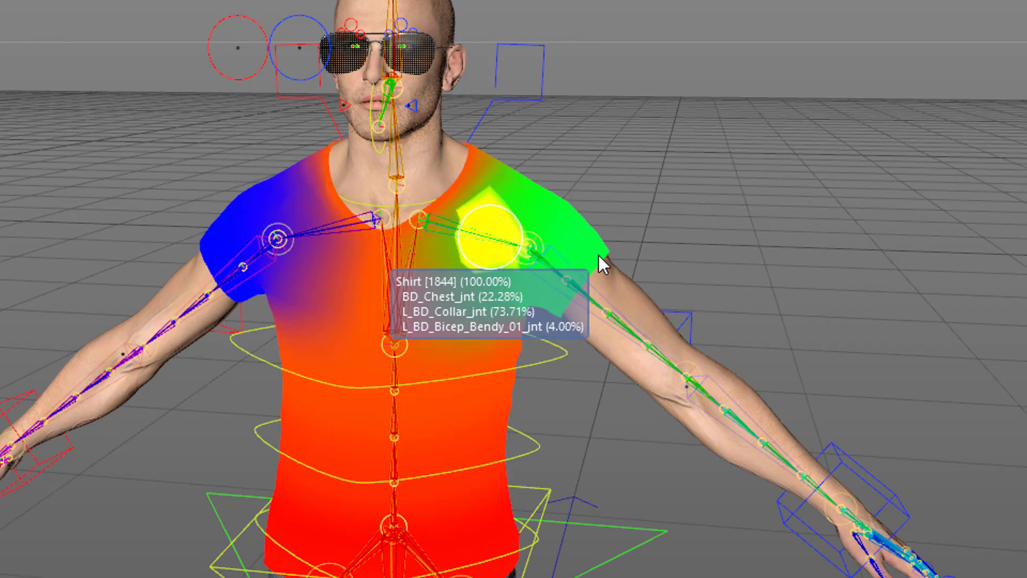
pyautogui.moveTo(507, 219); pyautogui.dragTo(476, 264)
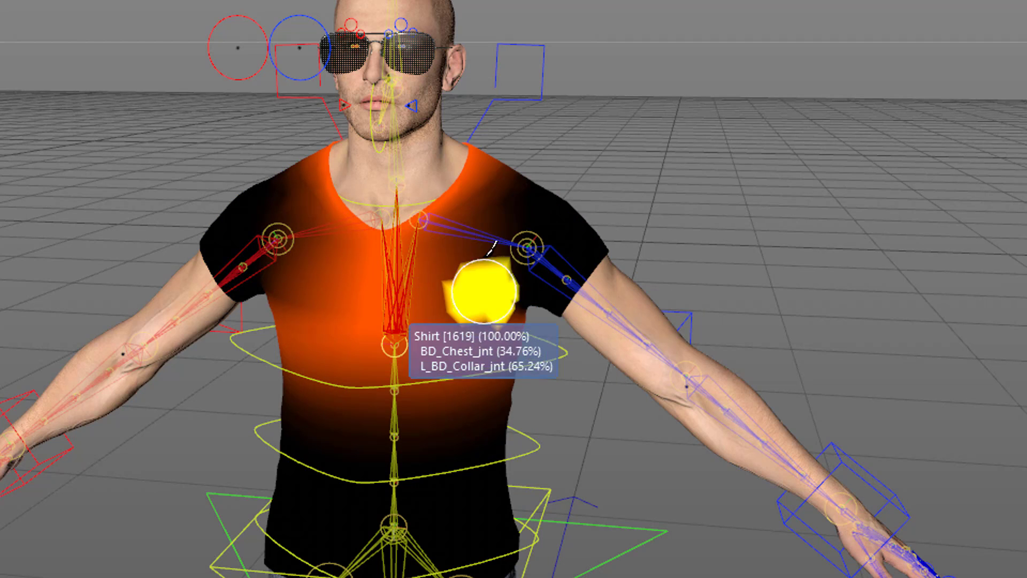
# - Paint L_BD_Collar_jnt weight from the left shoulder toward the chest
pyautogui.rightClick(438, 248)
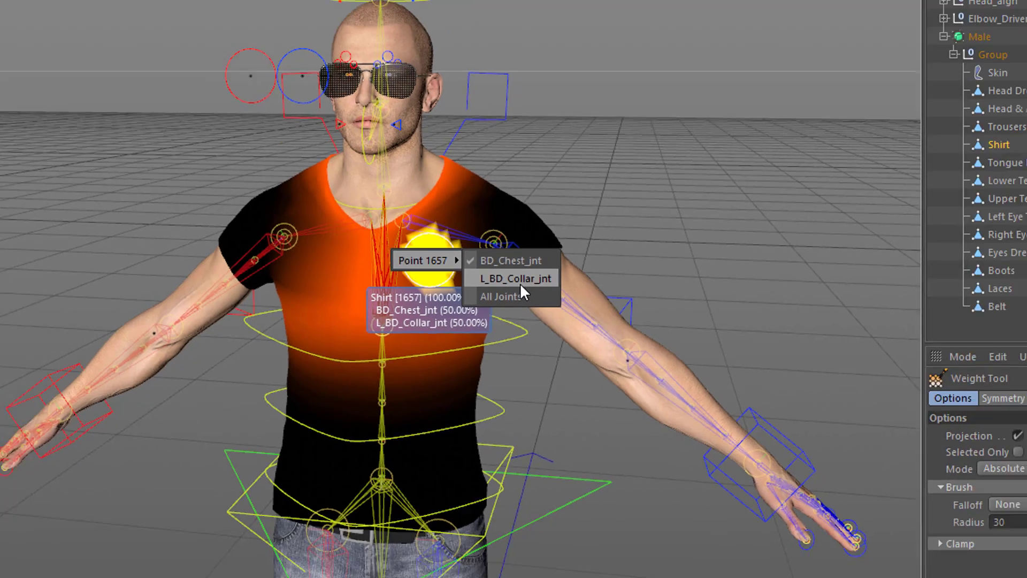
pyautogui.click(516, 279)
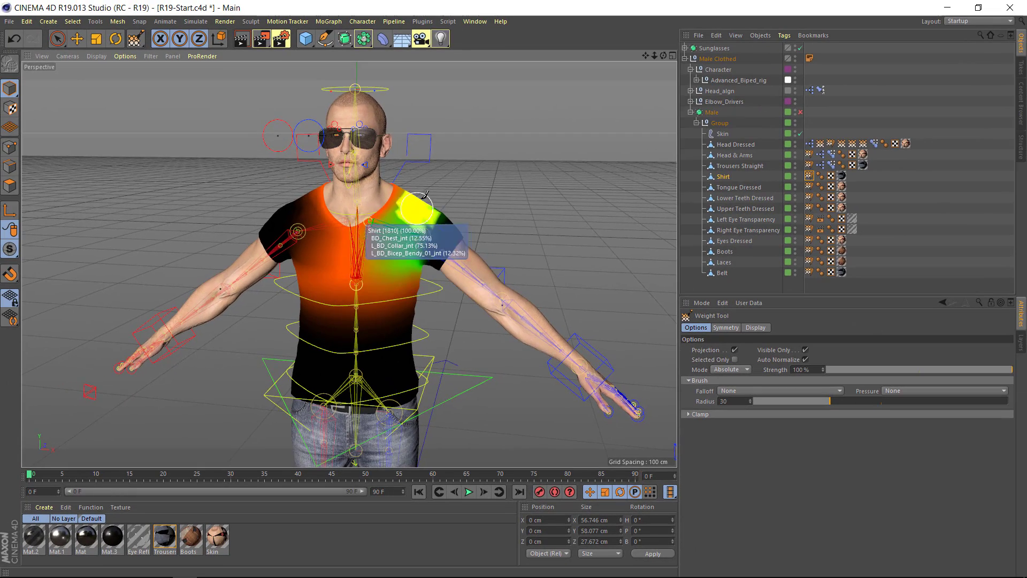
pyautogui.moveTo(422, 195)
pyautogui.mouseDown()
pyautogui.moveTo(400, 270)
pyautogui.moveTo(407, 287)
pyautogui.mouseUp()
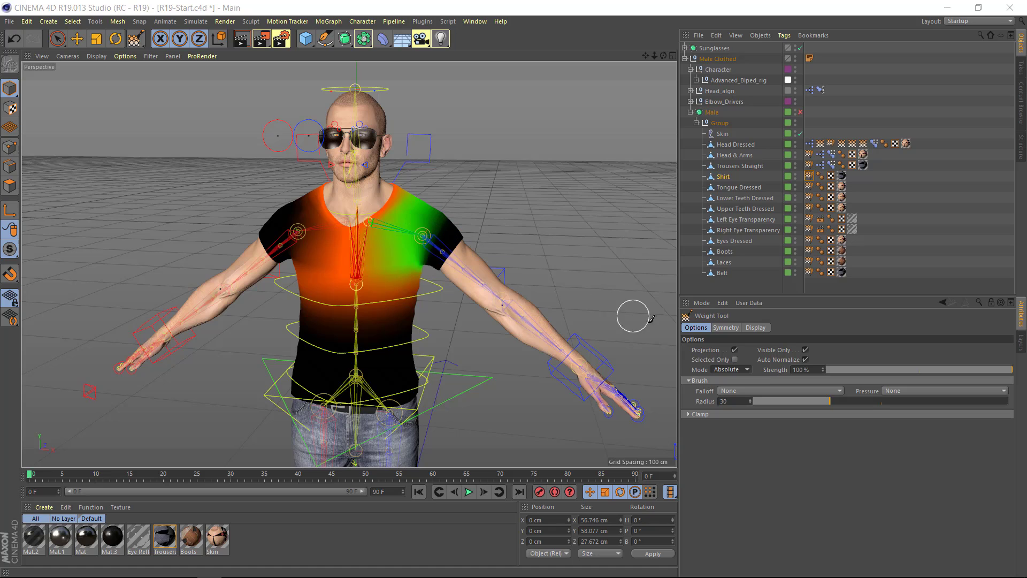
# - Sample a weight value from the shirt using the Dropper brush mode
pyautogui.click(721, 370)
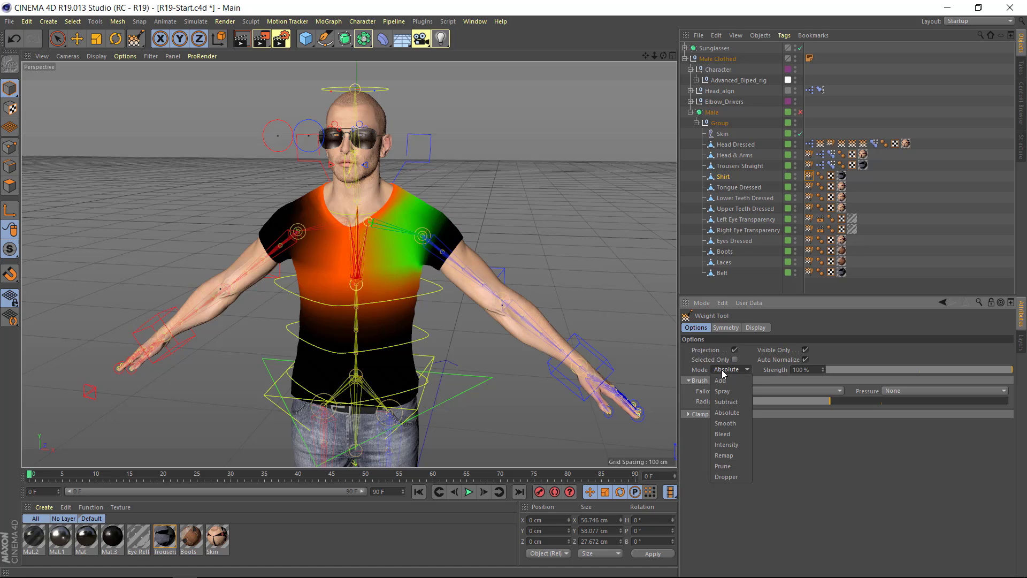
pyautogui.click(725, 482)
pyautogui.click(415, 222)
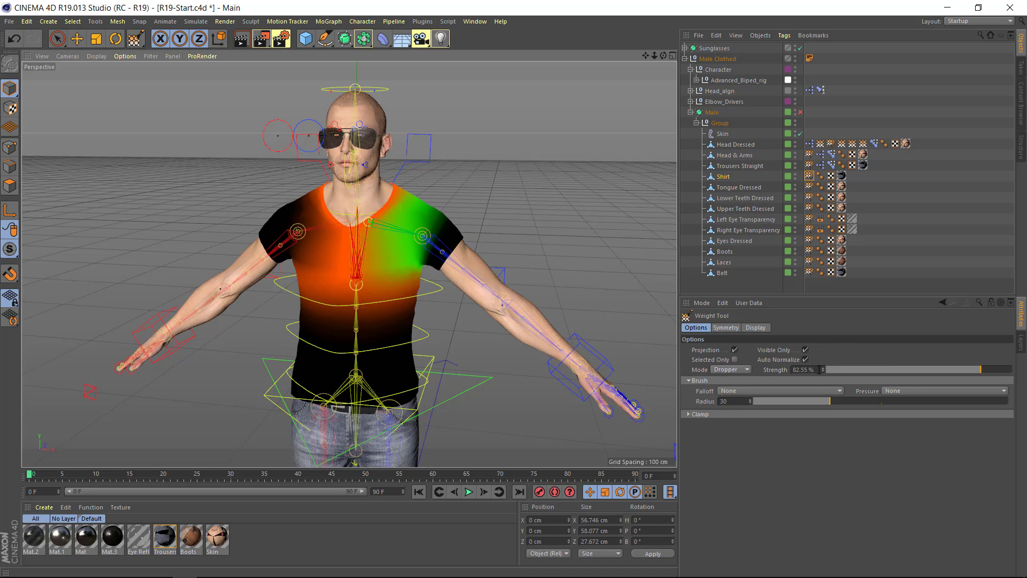
# - Paint in Add mode, sample the 48% collar weight as strength, then open Weight Manager
pyautogui.click(730, 370)
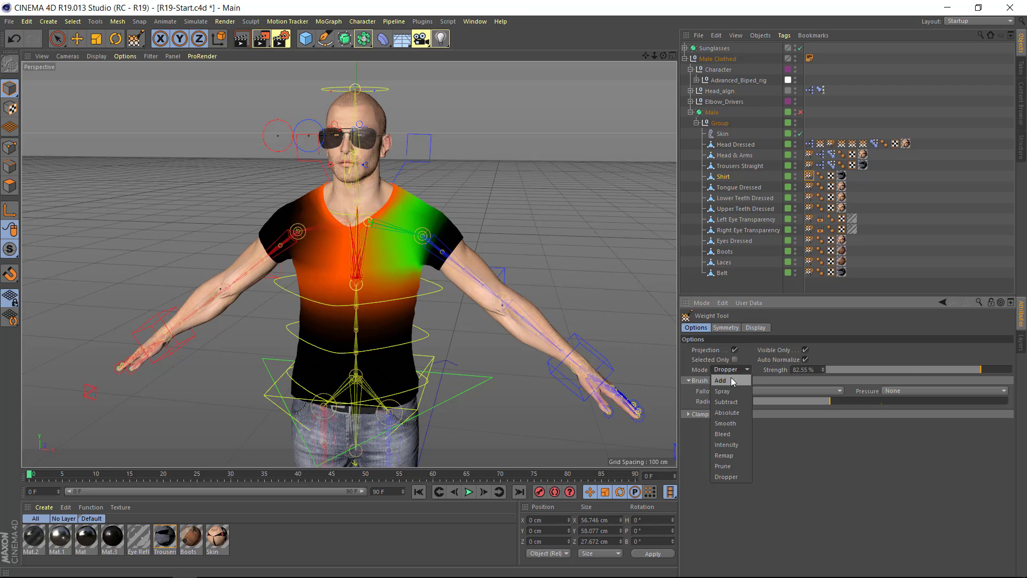
pyautogui.click(727, 390)
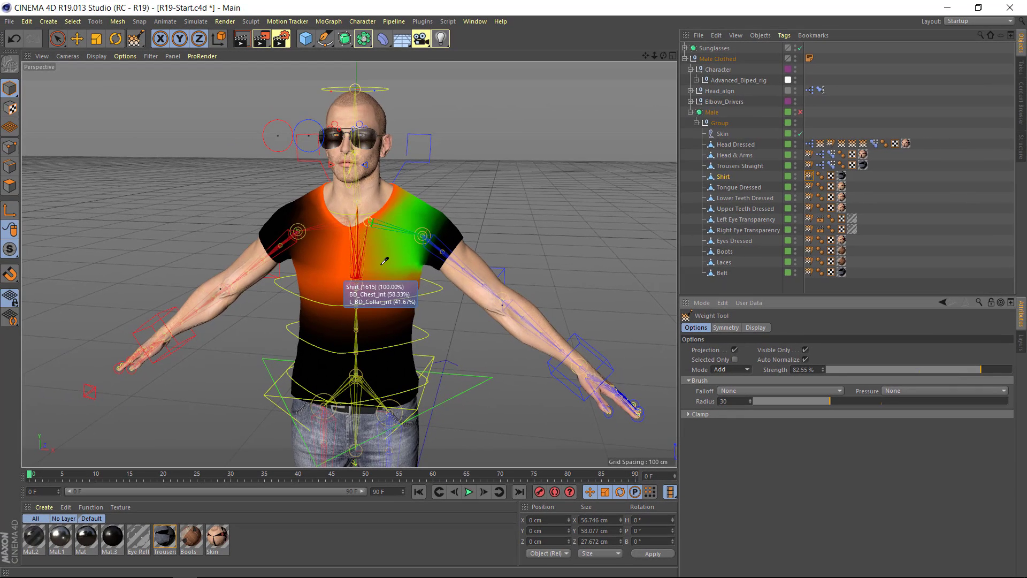
pyautogui.moveTo(385, 260); pyautogui.dragTo(385, 232, button='middle')
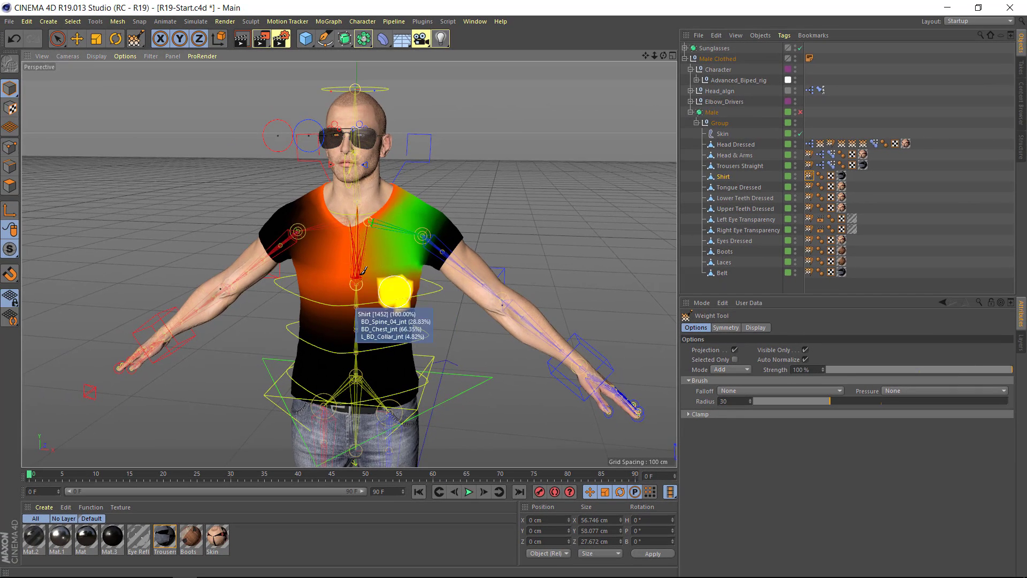
pyautogui.keyDown('ctrl'); pyautogui.click(434, 211); pyautogui.keyUp('ctrl')
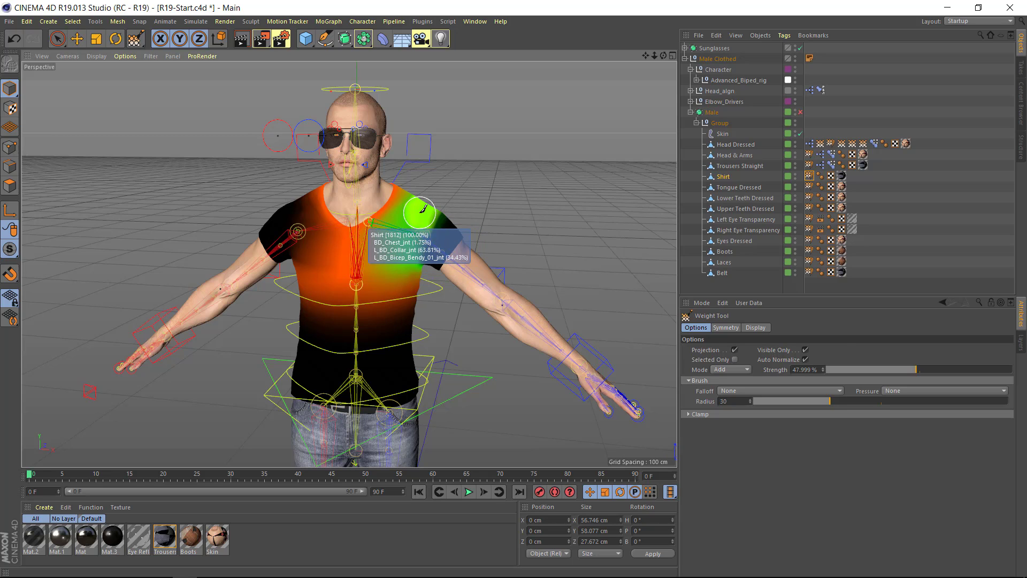
pyautogui.doubleClick(809, 176)
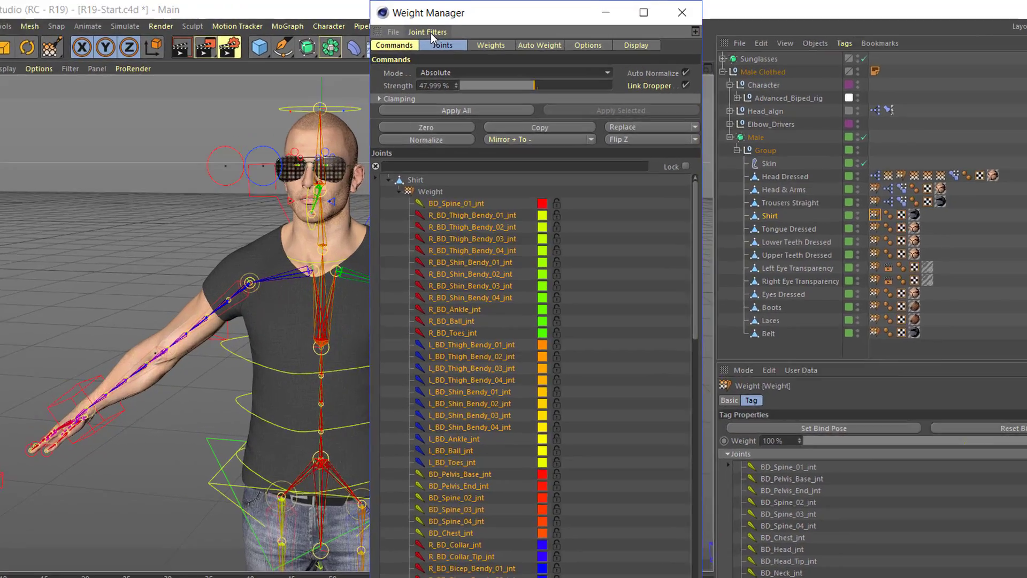
# - Enable the Link List to OM Selection joint filter and view the Weights table
pyautogui.click(444, 26)
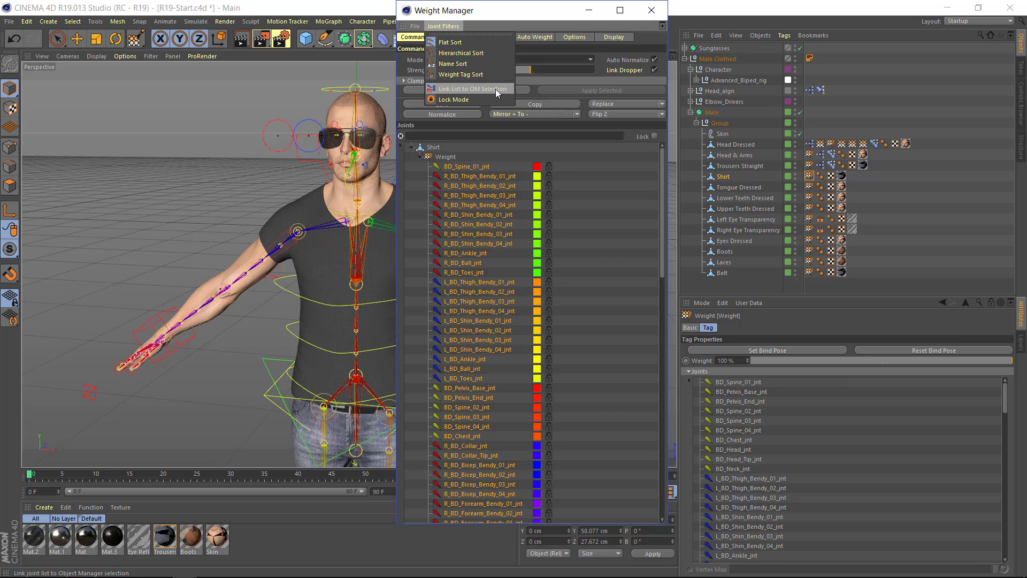
pyautogui.click(496, 94)
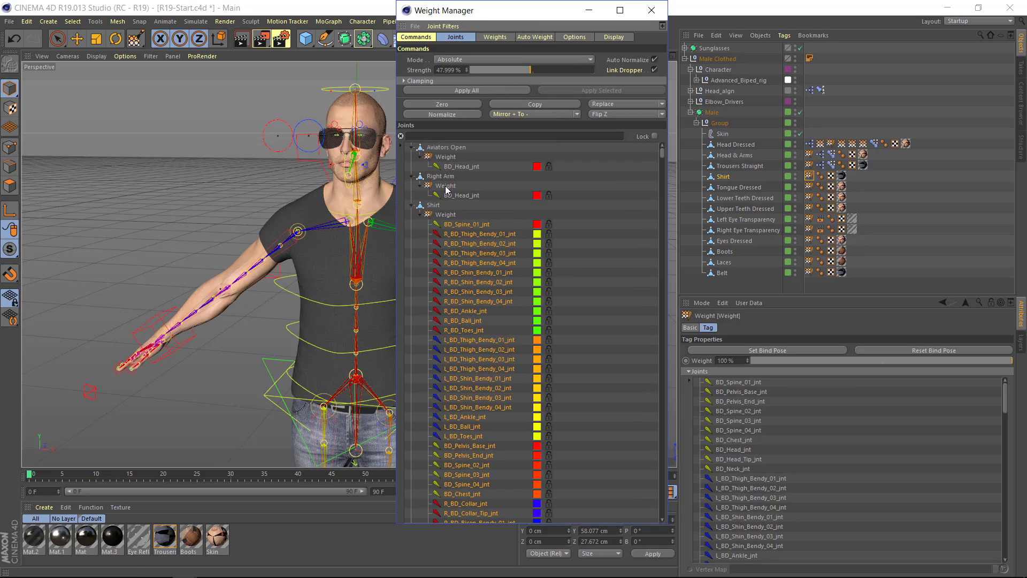
pyautogui.click(495, 38)
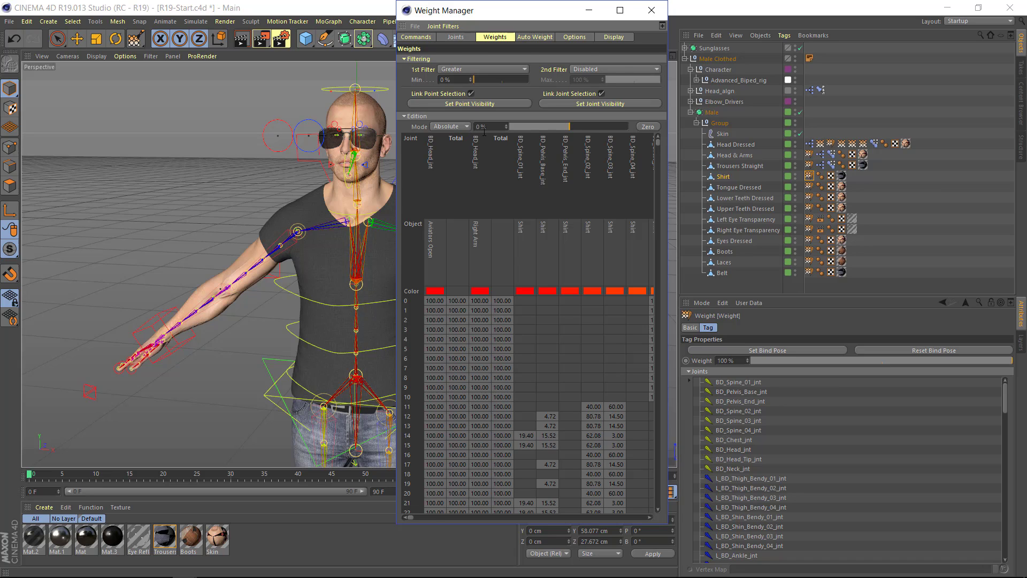
# - Show the Joints list, then open, move, widen and close a second Weight Manager
pyautogui.click(416, 37)
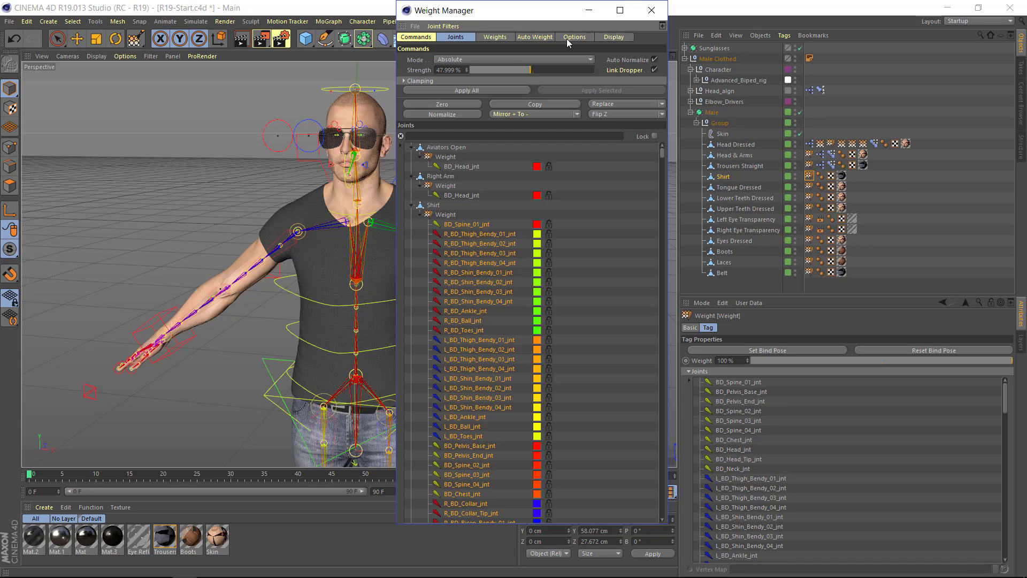
pyautogui.click(664, 30)
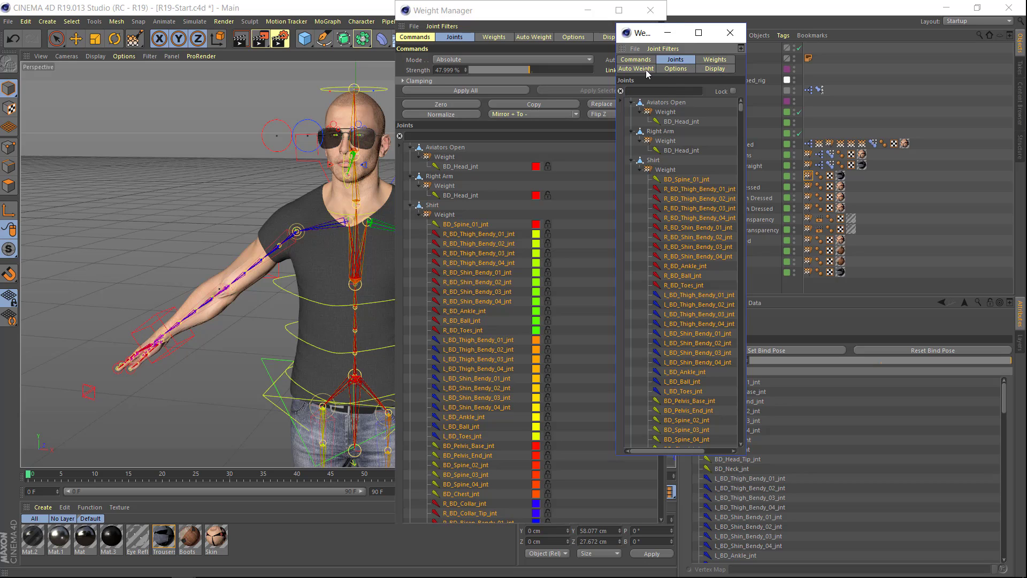
pyautogui.click(710, 61)
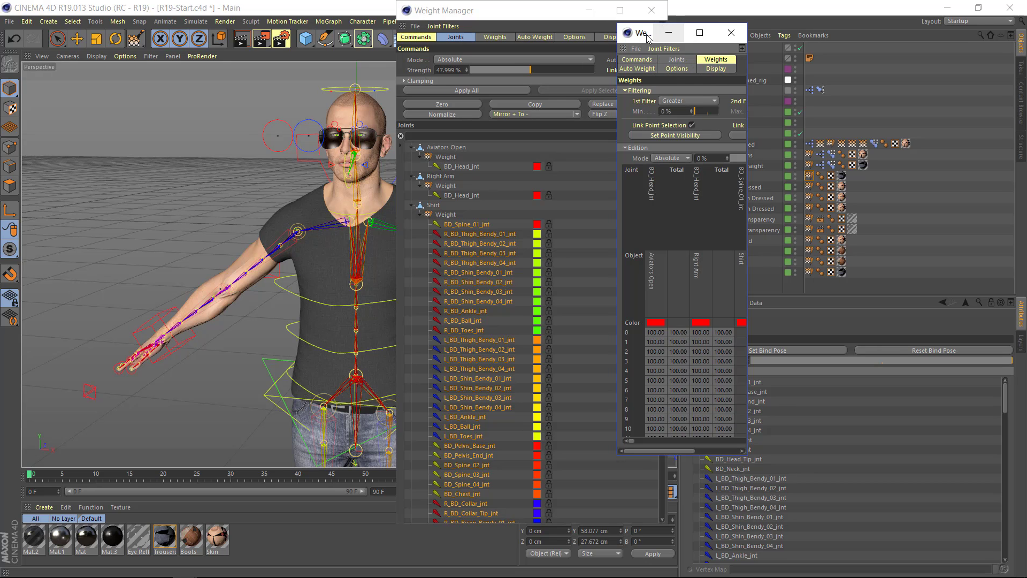
pyautogui.moveTo(645, 37); pyautogui.dragTo(695, 22)
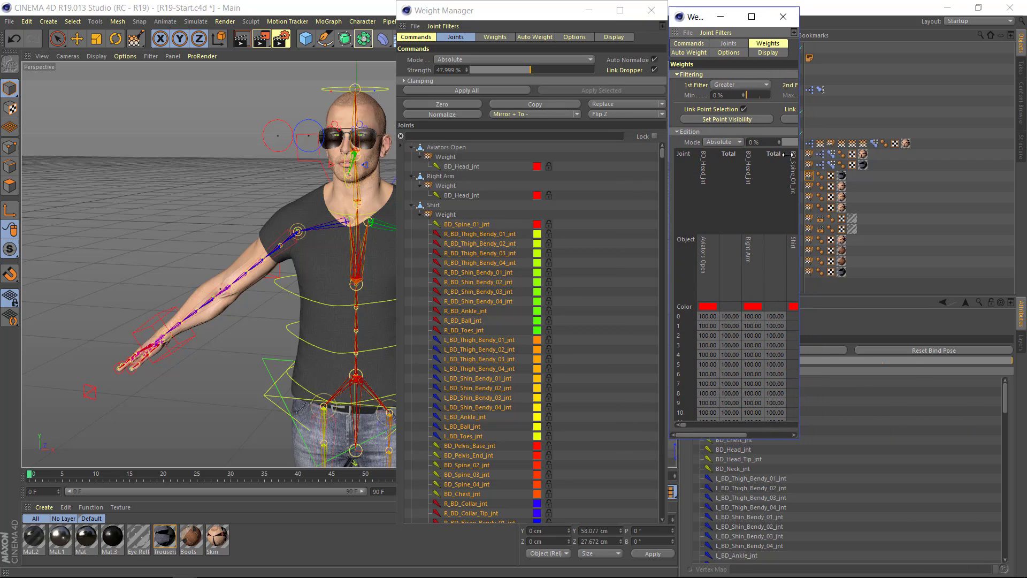
pyautogui.moveTo(801, 154); pyautogui.dragTo(915, 169)
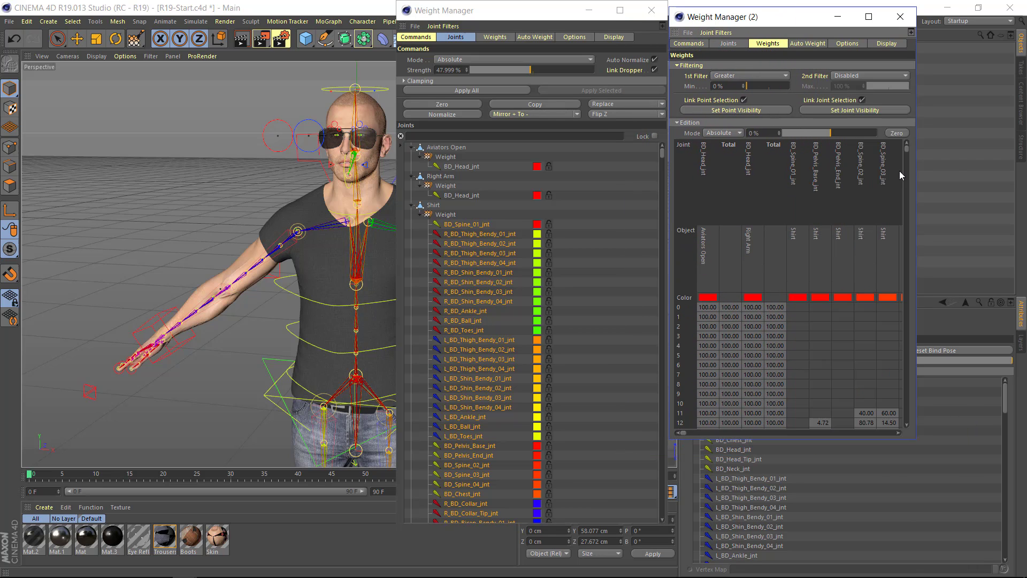
pyautogui.click(900, 16)
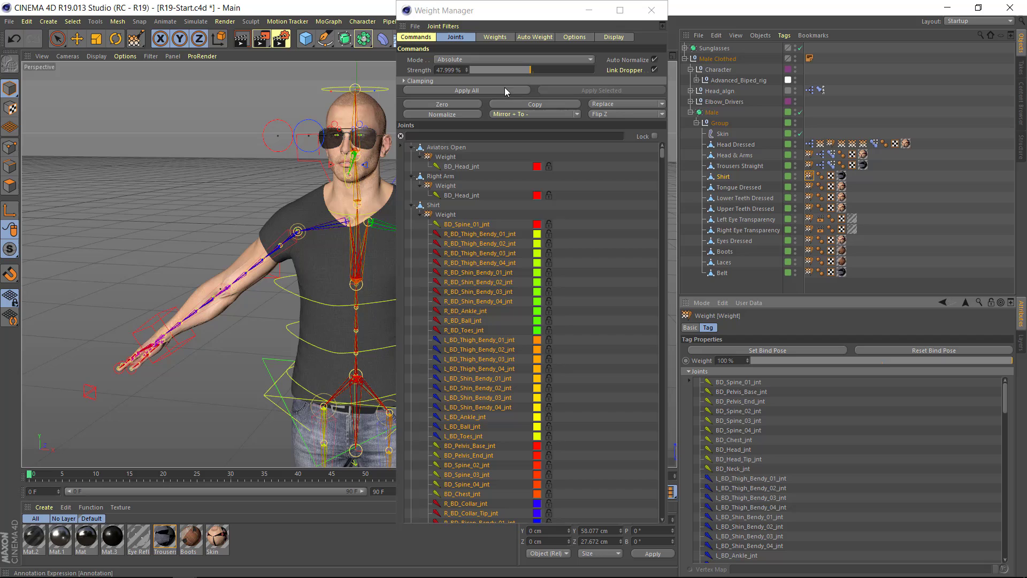
# - Enable Mouse HUD in the Weight Manager's Display settings
pyautogui.click(617, 39)
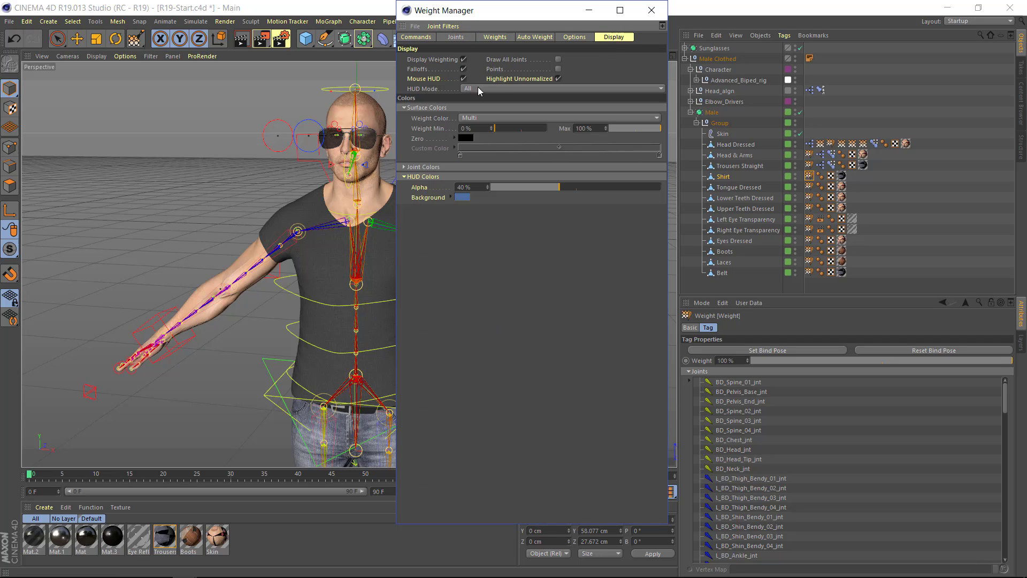
pyautogui.click(464, 80)
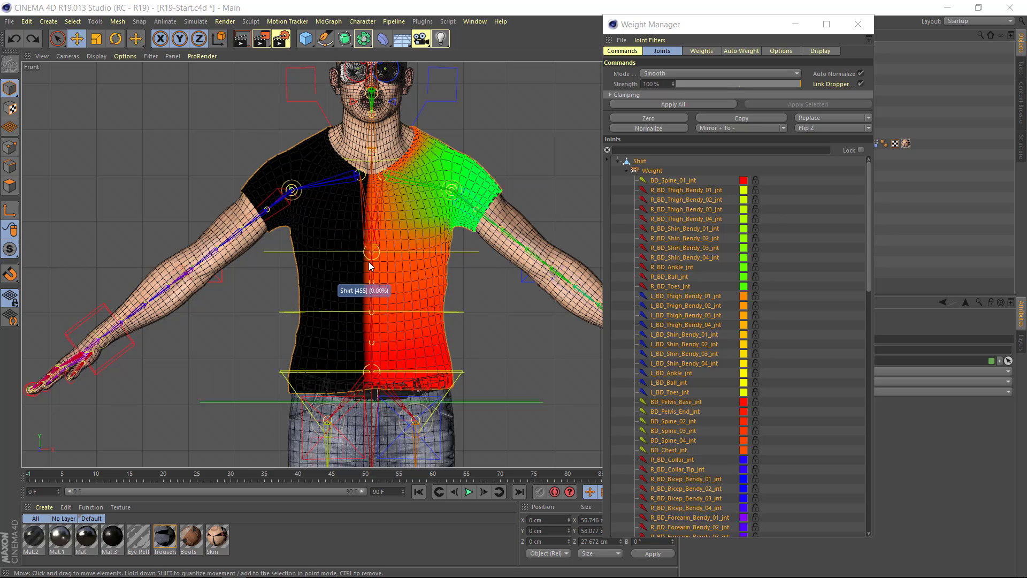
# - Select all shirt joints in the list and bring up the Trousers Straight weights
pyautogui.rightClick(712, 215)
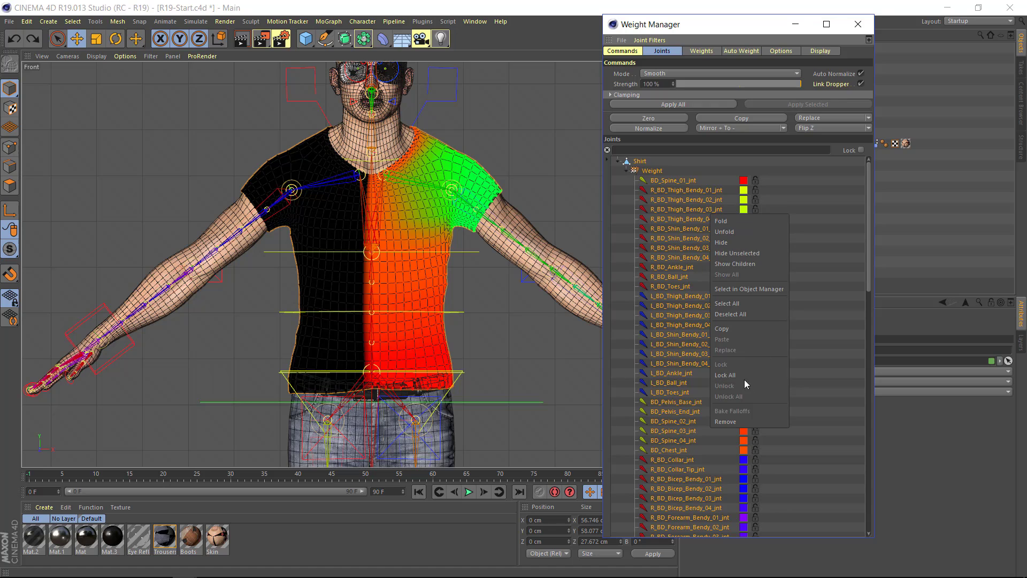
pyautogui.click(753, 305)
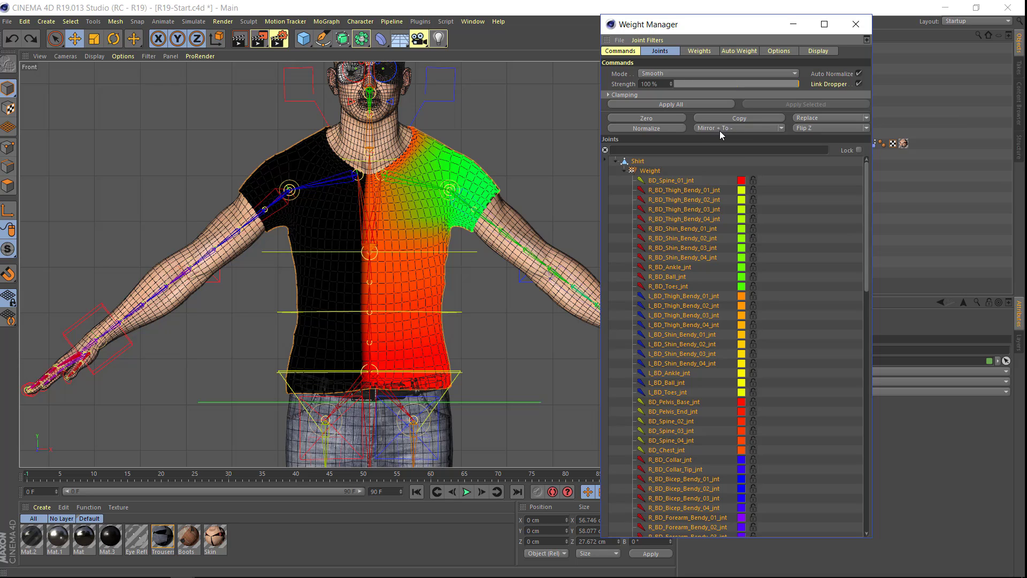
pyautogui.click(720, 133)
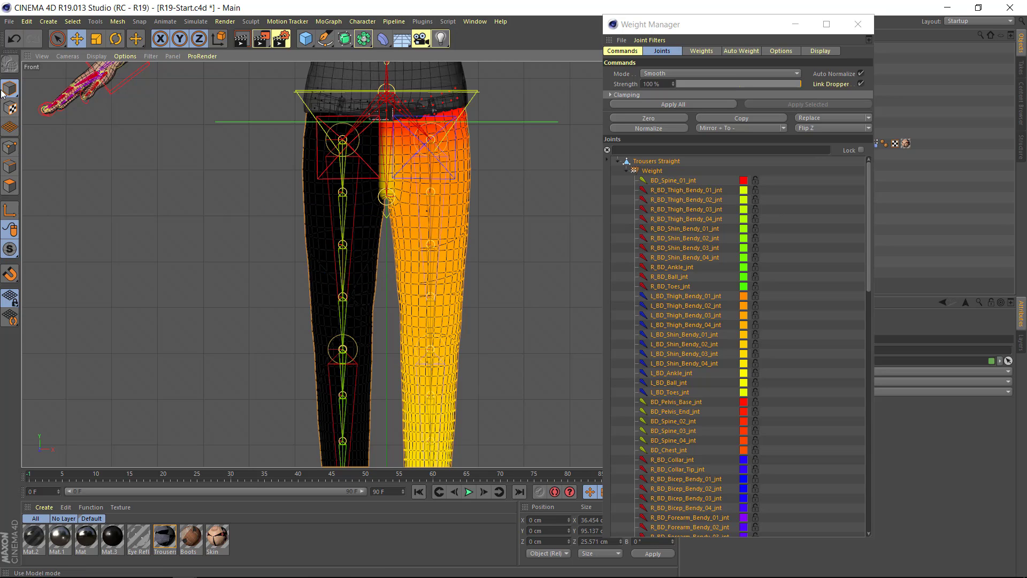
# - In Point mode, inspect the legs and mirror trouser weights onto the black leg (+ To -)
pyautogui.click(10, 149)
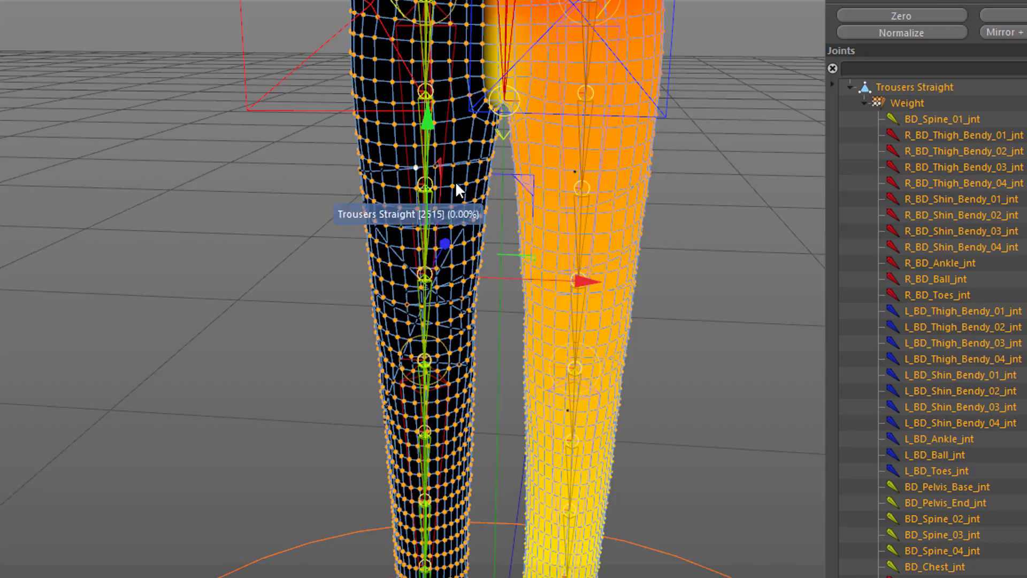
pyautogui.keyDown('alt'); pyautogui.moveTo(502, 278); pyautogui.dragTo(391, 239); pyautogui.keyUp('alt')
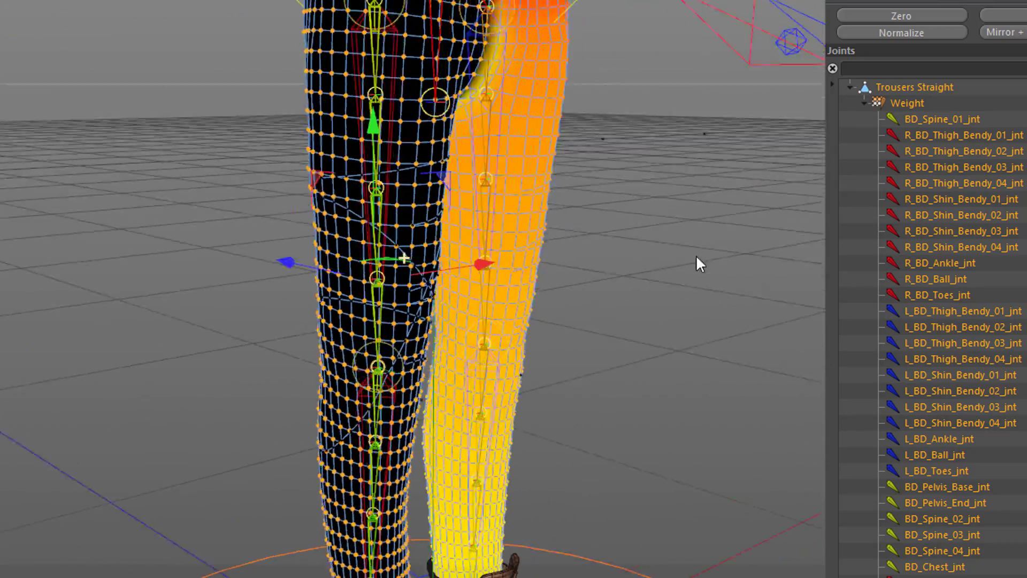
pyautogui.keyDown('alt'); pyautogui.moveTo(584, 250); pyautogui.dragTo(828, 255); pyautogui.keyUp('alt')
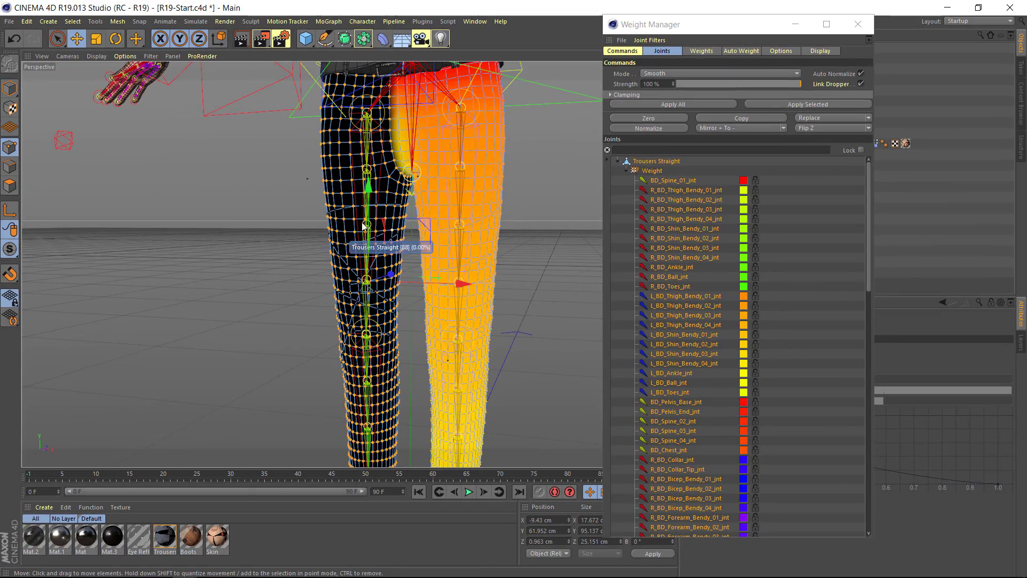
pyautogui.moveTo(255, 234)
pyautogui.keyDown('alt'); pyautogui.mouseDown()
pyautogui.moveTo(424, 249)
pyautogui.moveTo(538, 142)
pyautogui.mouseUp(); pyautogui.keyUp('alt')
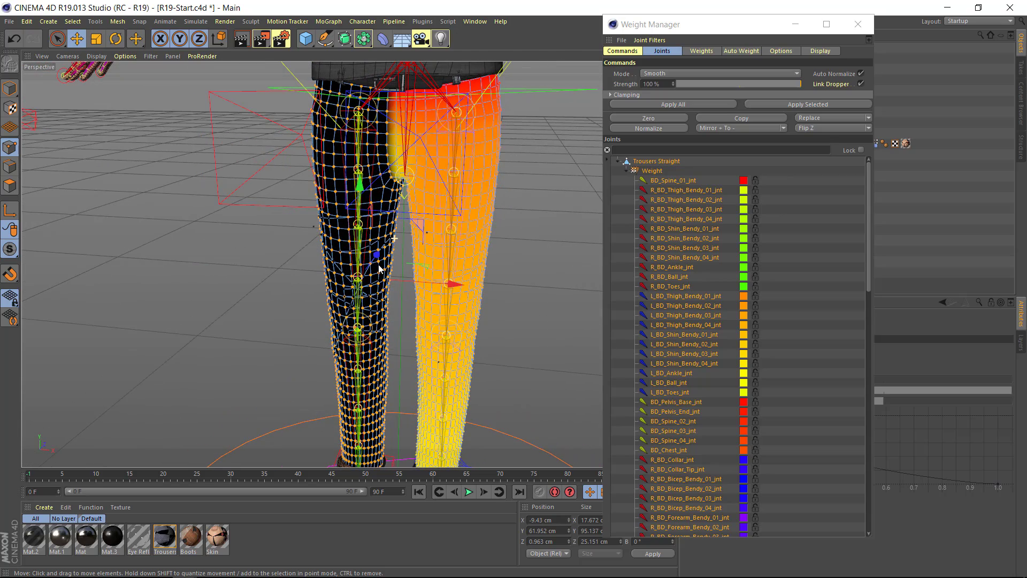
pyautogui.click(719, 127)
pyautogui.moveTo(330, 221)
pyautogui.keyDown('alt'); pyautogui.mouseDown()
pyautogui.moveTo(506, 156)
pyautogui.moveTo(638, 190)
pyautogui.moveTo(667, 184)
pyautogui.moveTo(517, 172)
pyautogui.moveTo(393, 258)
pyautogui.moveTo(482, 265)
pyautogui.mouseUp(); pyautogui.keyUp('alt')
pyautogui.scroll(-5, 394, 259)
pyautogui.scroll(8, 482, 266)
pyautogui.scroll(-2, 512, 274)
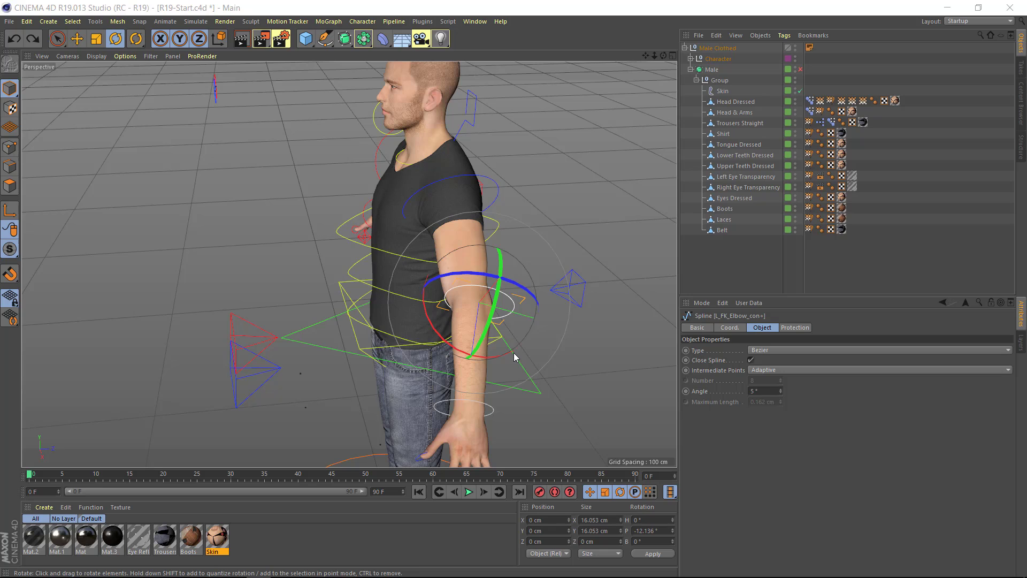
# - Disable the Head & Arms Pose Morph correction in its Basic properties
pyautogui.keyDown('alt'); pyautogui.moveTo(513, 353); pyautogui.dragTo(490, 354); pyautogui.keyUp('alt')
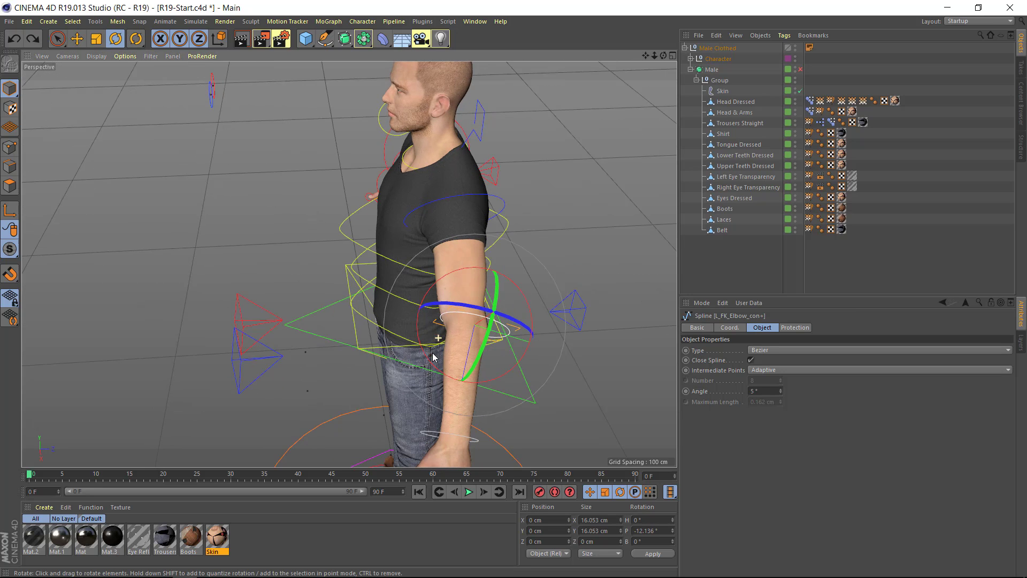
pyautogui.click(809, 112)
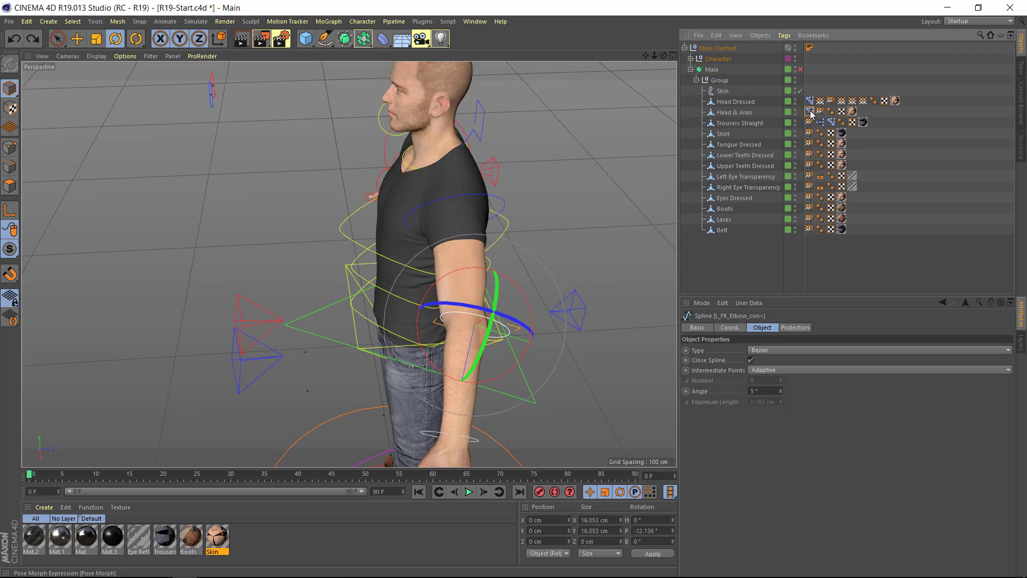
pyautogui.click(690, 328)
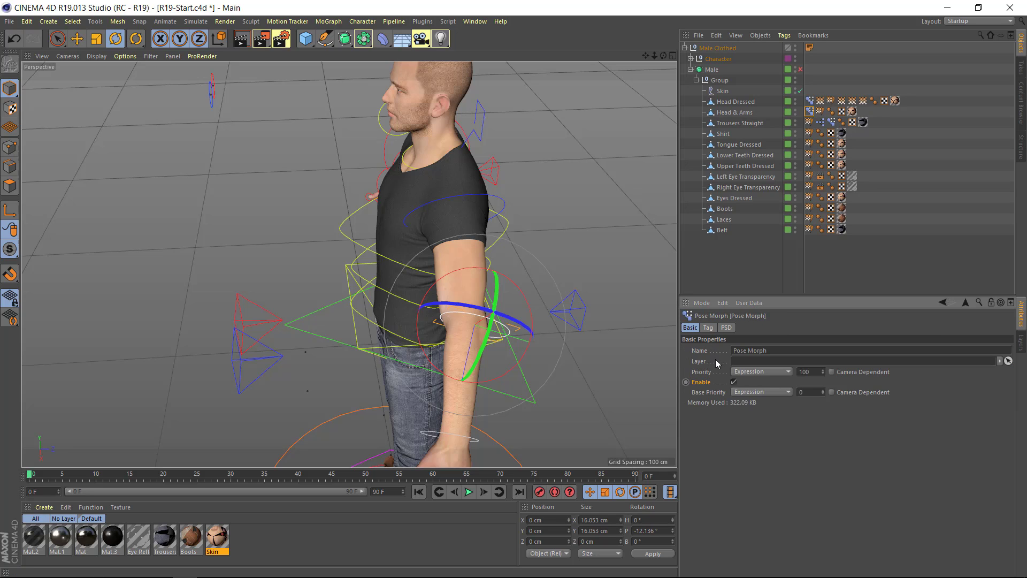
pyautogui.click(735, 382)
# - Bend the elbow with the correction off to inspect the deformation, then undo
pyautogui.moveTo(498, 377)
pyautogui.mouseDown()
pyautogui.moveTo(480, 378)
pyautogui.moveTo(522, 358)
pyautogui.mouseUp()
pyautogui.press('o')
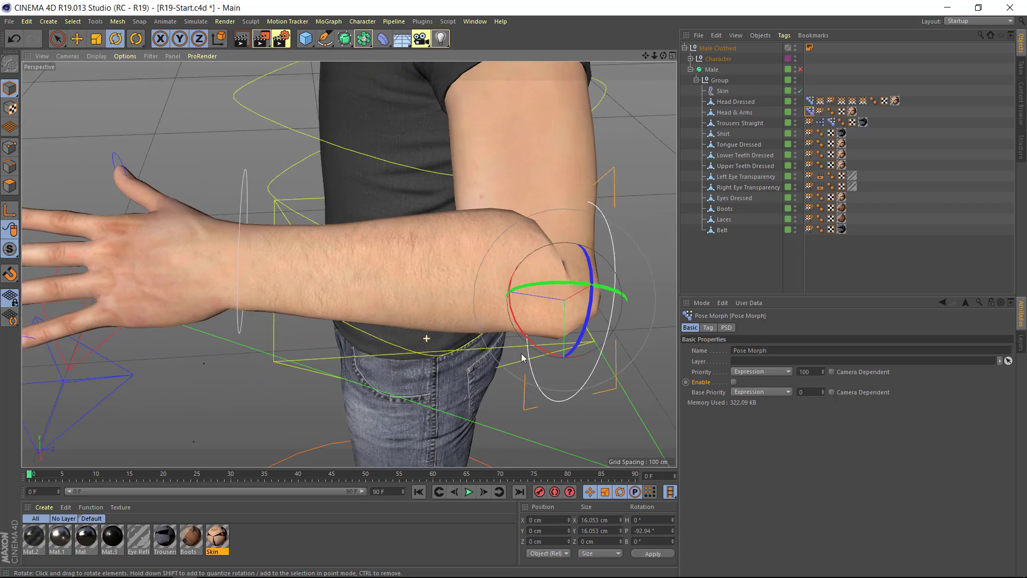
pyautogui.scroll(1, 522, 357)
pyautogui.keyDown('alt'); pyautogui.moveTo(527, 261); pyautogui.dragTo(476, 282); pyautogui.keyUp('alt')
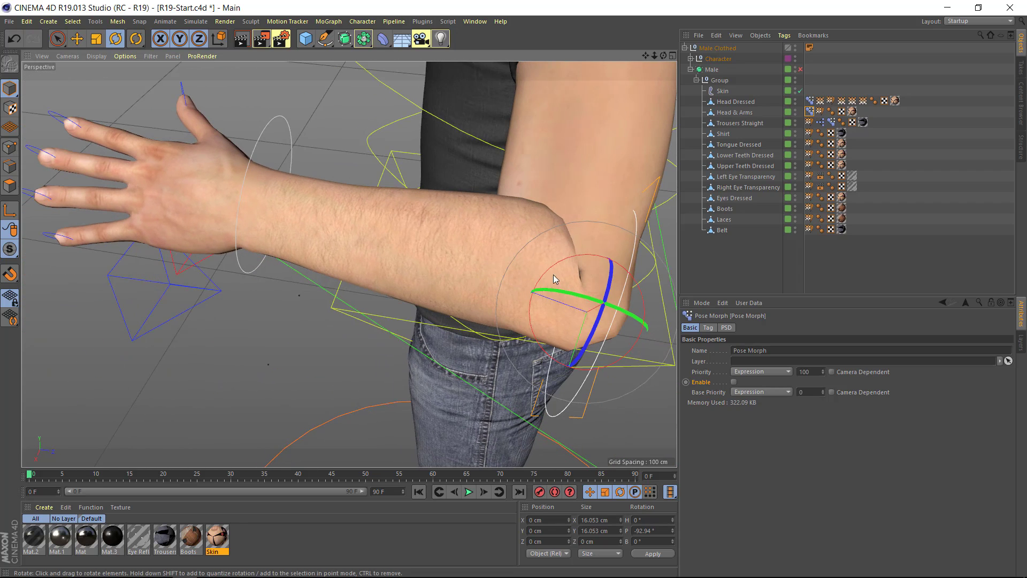
pyautogui.moveTo(548, 263)
pyautogui.keyDown('alt'); pyautogui.mouseDown()
pyautogui.moveTo(522, 281)
pyautogui.moveTo(518, 328)
pyautogui.mouseUp(); pyautogui.keyUp('alt')
pyautogui.hotkey('ctrl', 'z')
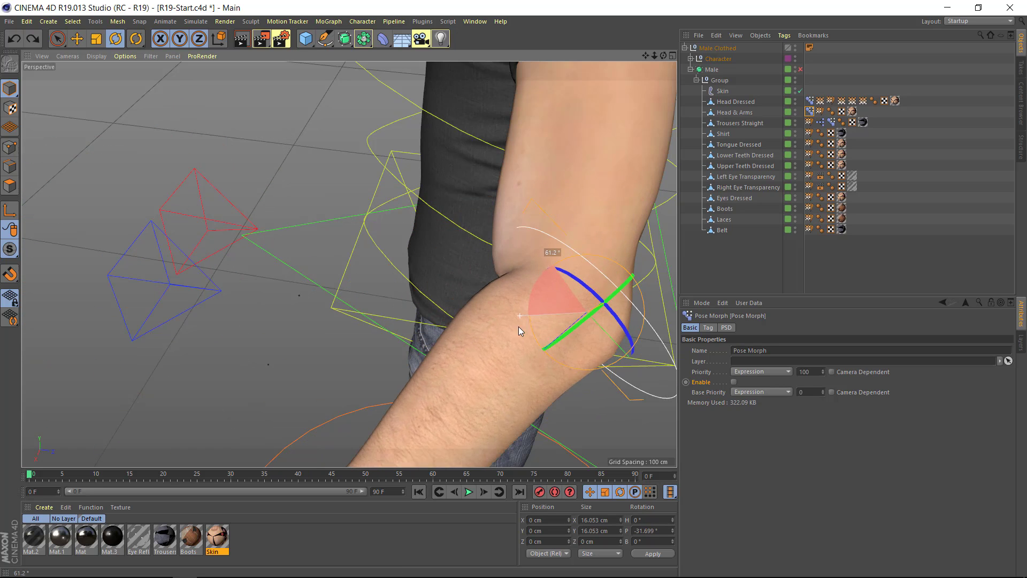
pyautogui.moveTo(517, 328); pyautogui.dragTo(540, 280)
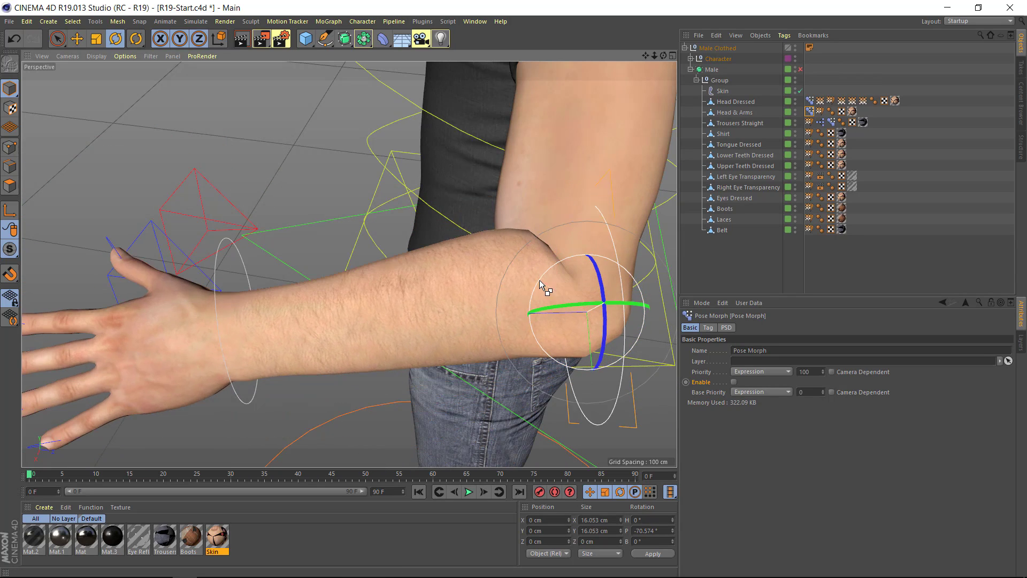
pyautogui.hotkey('ctrl', 'z')
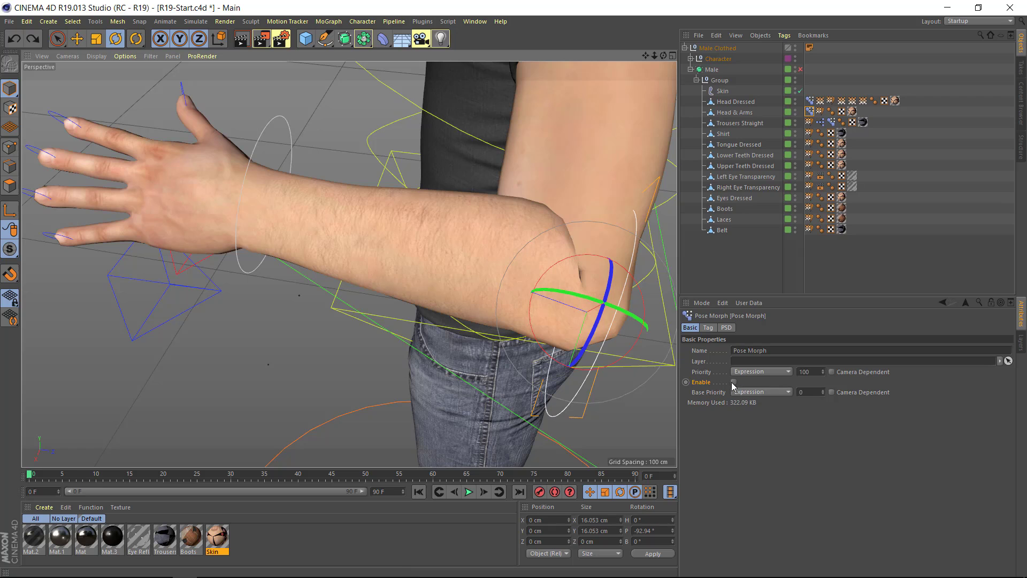
# - Re-enable the Pose Morph and bend the elbow again with the correction active
pyautogui.moveTo(565, 359); pyautogui.dragTo(687, 390)
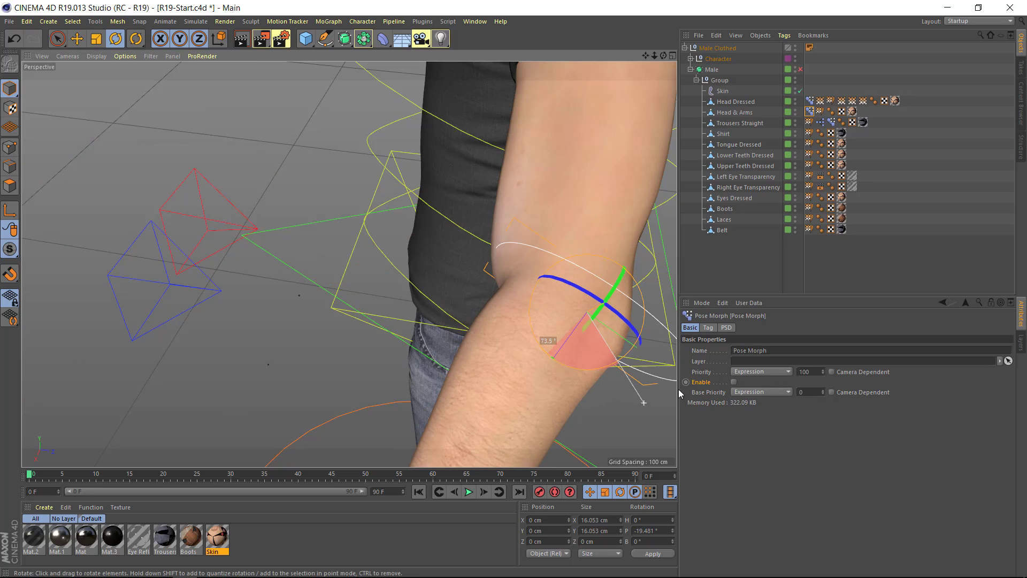
pyautogui.click(732, 381)
pyautogui.scroll(-4, 356, 277)
pyautogui.scroll(-2, 350, 277)
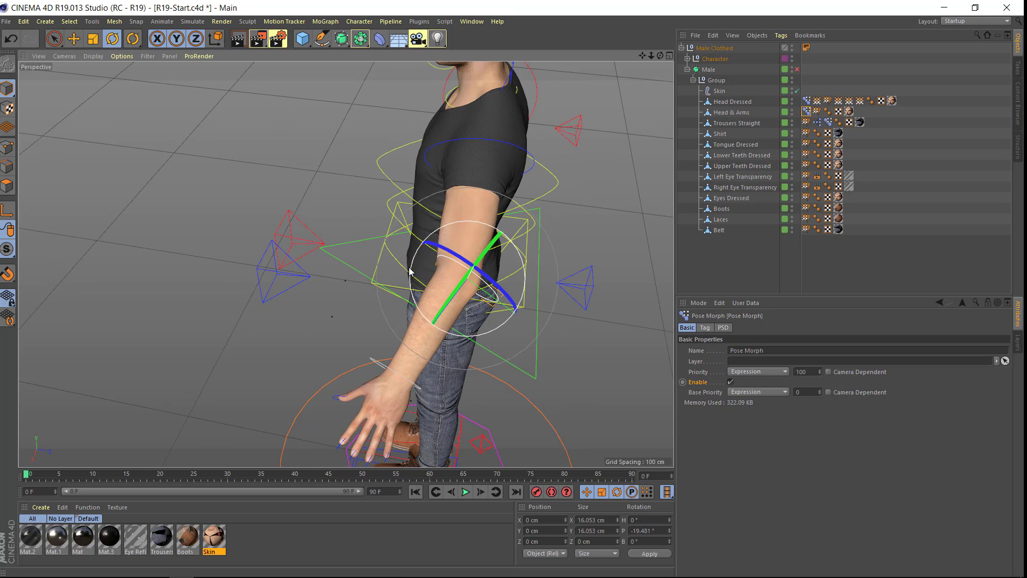
pyautogui.moveTo(420, 270)
pyautogui.mouseDown()
pyautogui.moveTo(423, 256)
pyautogui.moveTo(459, 235)
pyautogui.moveTo(429, 253)
pyautogui.moveTo(438, 238)
pyautogui.moveTo(423, 236)
pyautogui.moveTo(473, 204)
pyautogui.moveTo(407, 265)
pyautogui.moveTo(455, 207)
pyautogui.moveTo(466, 206)
pyautogui.moveTo(457, 225)
pyautogui.moveTo(409, 265)
pyautogui.moveTo(453, 220)
pyautogui.moveTo(478, 223)
pyautogui.moveTo(452, 232)
pyautogui.moveTo(404, 280)
pyautogui.moveTo(546, 199)
pyautogui.moveTo(475, 284)
pyautogui.moveTo(516, 251)
pyautogui.mouseUp()
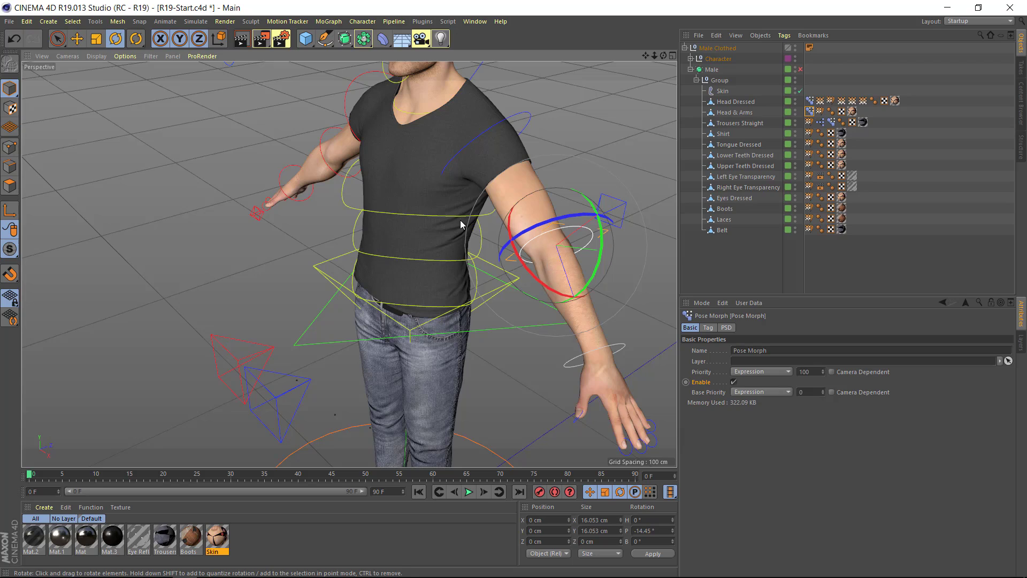
pyautogui.keyDown('alt'); pyautogui.moveTo(460, 225); pyautogui.dragTo(436, 402); pyautogui.keyUp('alt')
pyautogui.keyDown('alt'); pyautogui.moveTo(422, 326); pyautogui.dragTo(487, 298); pyautogui.keyUp('alt')
pyautogui.scroll(3, 487, 298)
pyautogui.scroll(2, 517, 302)
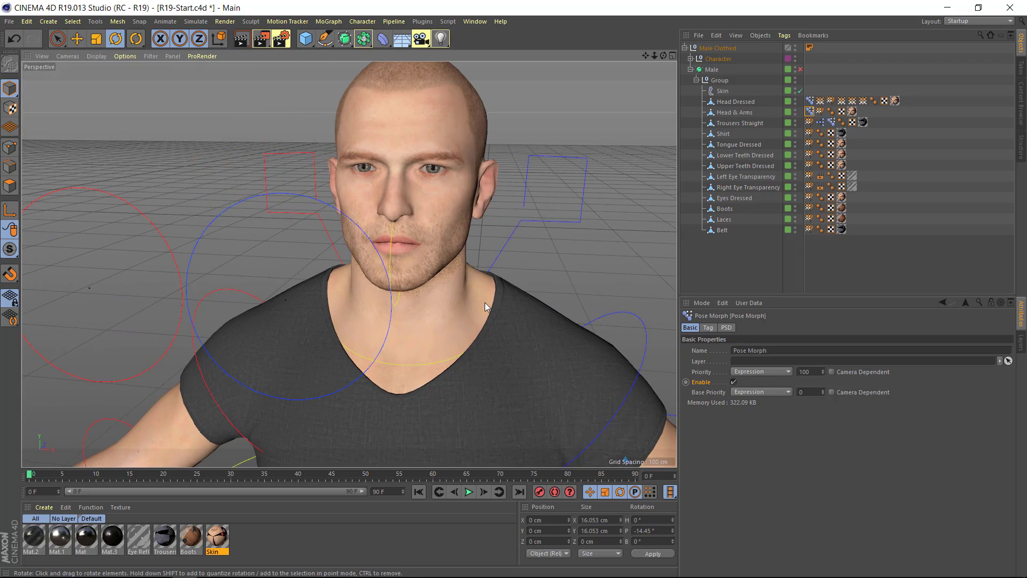
# - Select the head control and switch the display to Gouraud shading
pyautogui.click(812, 102)
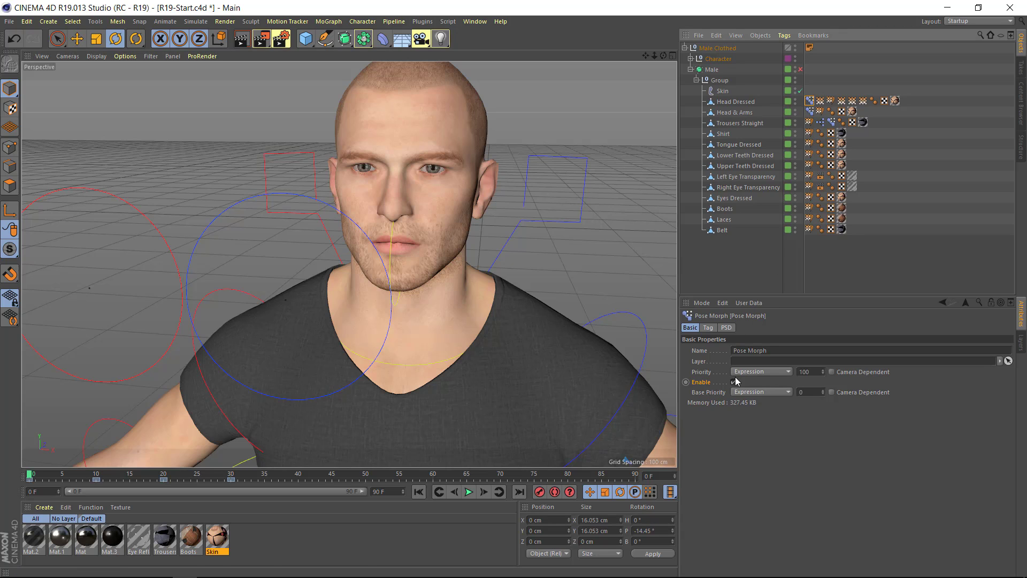
pyautogui.scroll(-2, 468, 181)
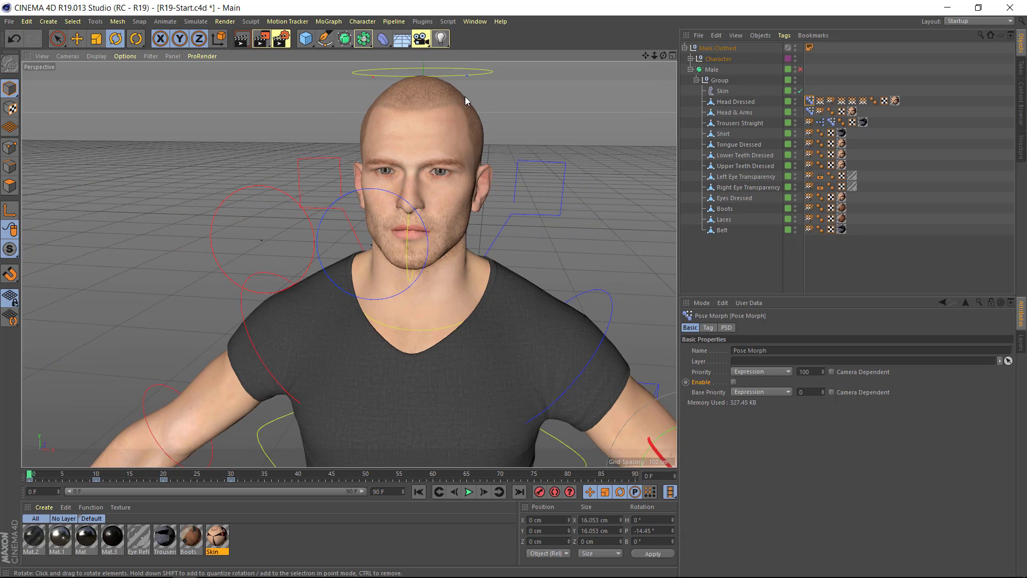
pyautogui.click(489, 76)
pyautogui.scroll(3, 504, 189)
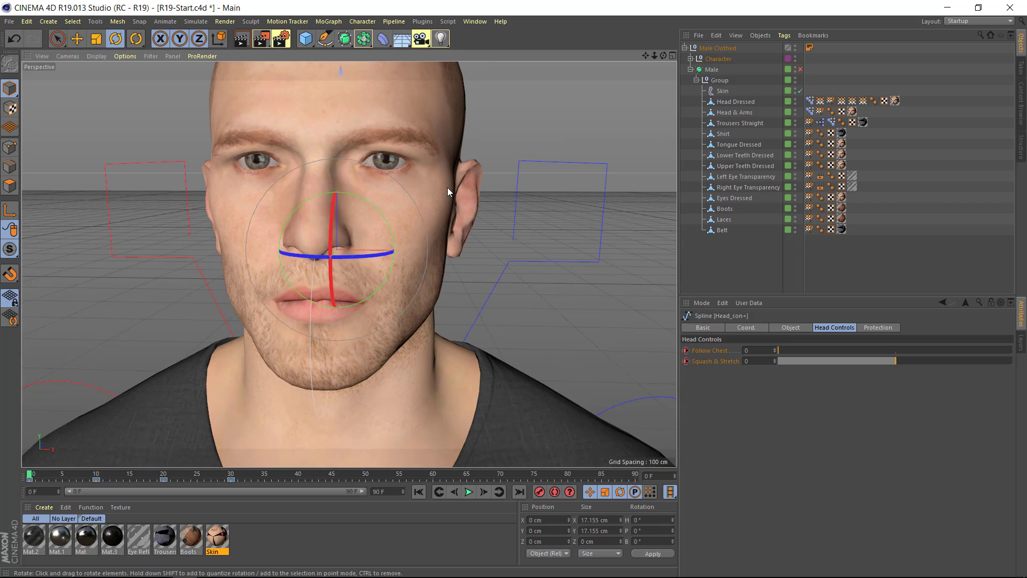
pyautogui.press('n')
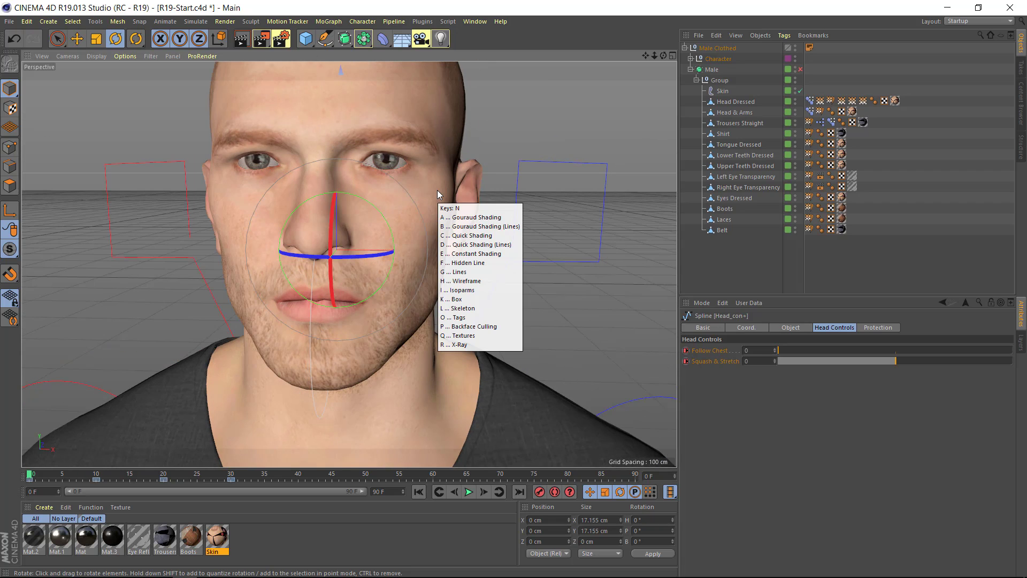
pyautogui.press('c')
# - Tilt the head to test the neck, add wireframe display, then reset the tilt
pyautogui.keyDown('alt'); pyautogui.moveTo(404, 253); pyautogui.dragTo(501, 78, button='middle'); pyautogui.keyUp('alt')
pyautogui.moveTo(442, 106); pyautogui.dragTo(365, 123)
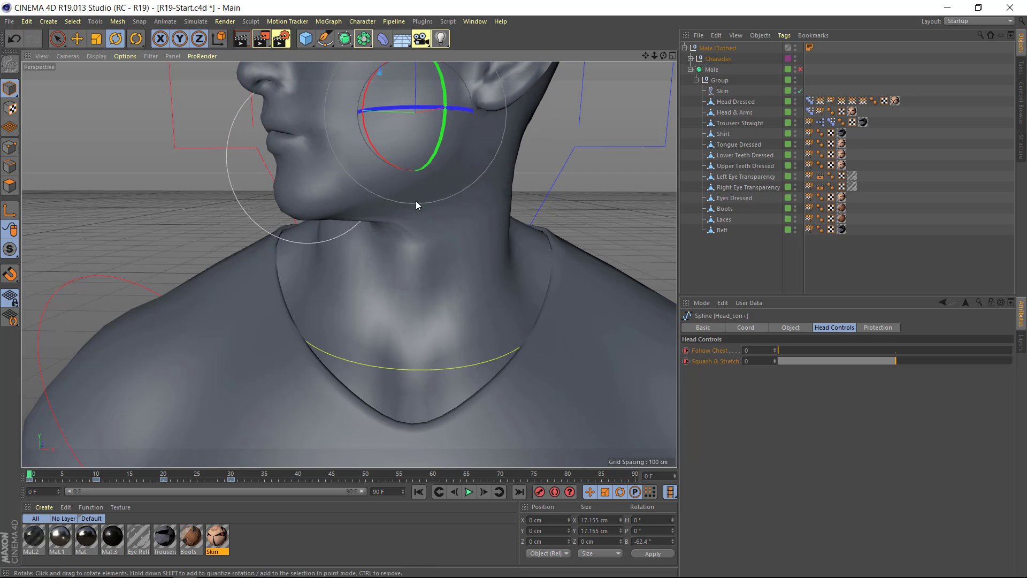
pyautogui.press('n')
pyautogui.press('b')
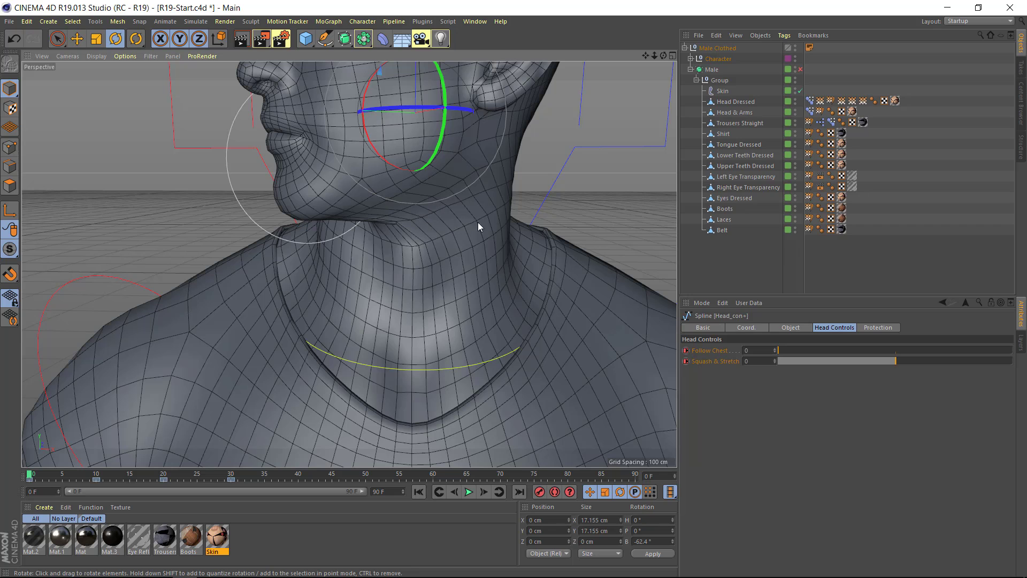
pyautogui.hotkey('ctrl', 'z')
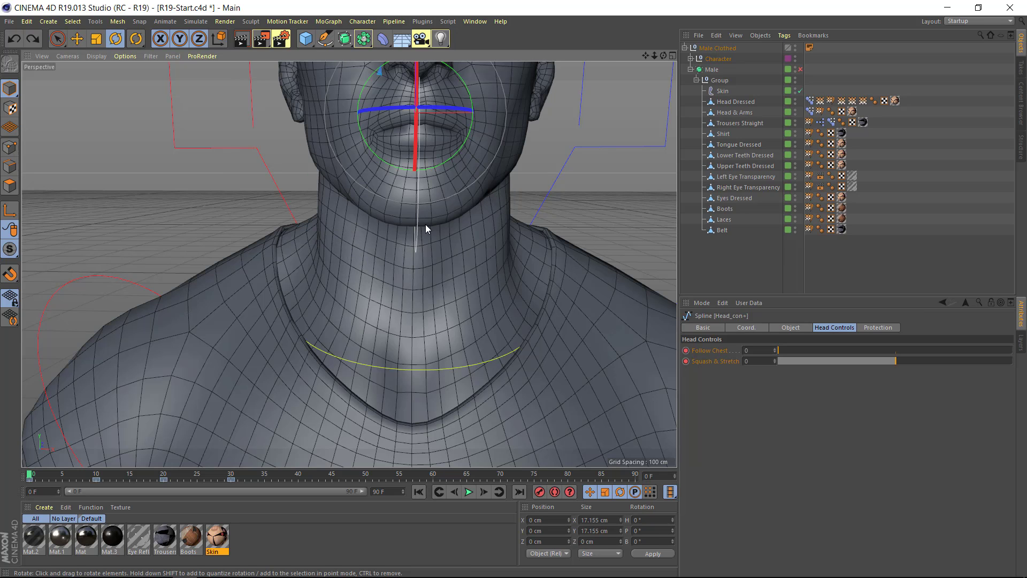
# - Bank the head about -38.8 degrees and scrub to frame 10 to review it
pyautogui.moveTo(427, 229)
pyautogui.keyDown('alt'); pyautogui.mouseDown()
pyautogui.moveTo(333, 252)
pyautogui.moveTo(376, 260)
pyautogui.mouseUp(); pyautogui.keyUp('alt')
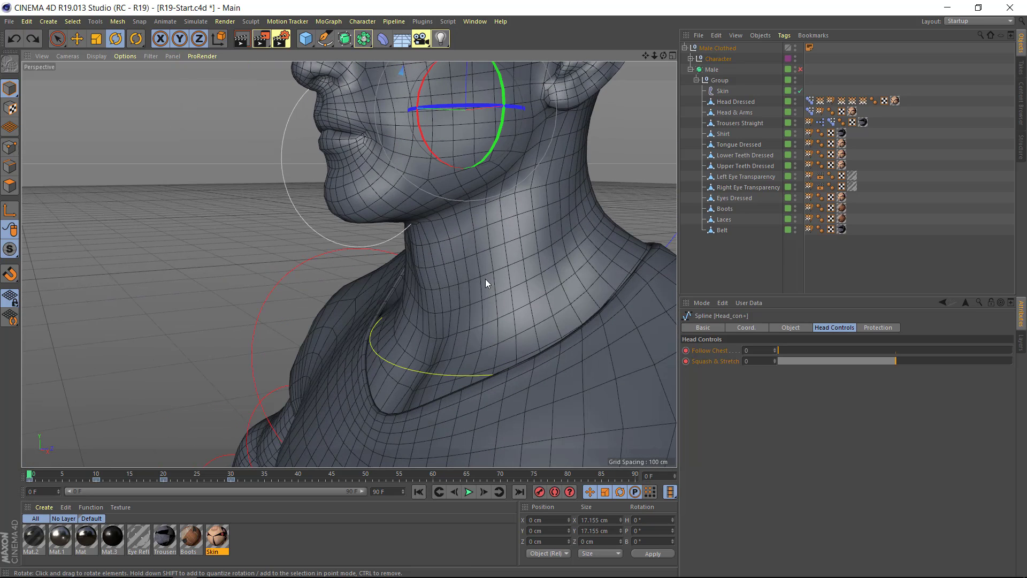
pyautogui.moveTo(427, 149)
pyautogui.keyDown('alt'); pyautogui.mouseDown()
pyautogui.moveTo(458, 172)
pyautogui.moveTo(518, 171)
pyautogui.mouseUp(); pyautogui.keyUp('alt')
pyautogui.moveTo(405, 105)
pyautogui.mouseDown()
pyautogui.moveTo(364, 109)
pyautogui.moveTo(377, 110)
pyautogui.mouseUp()
pyautogui.click(95, 476)
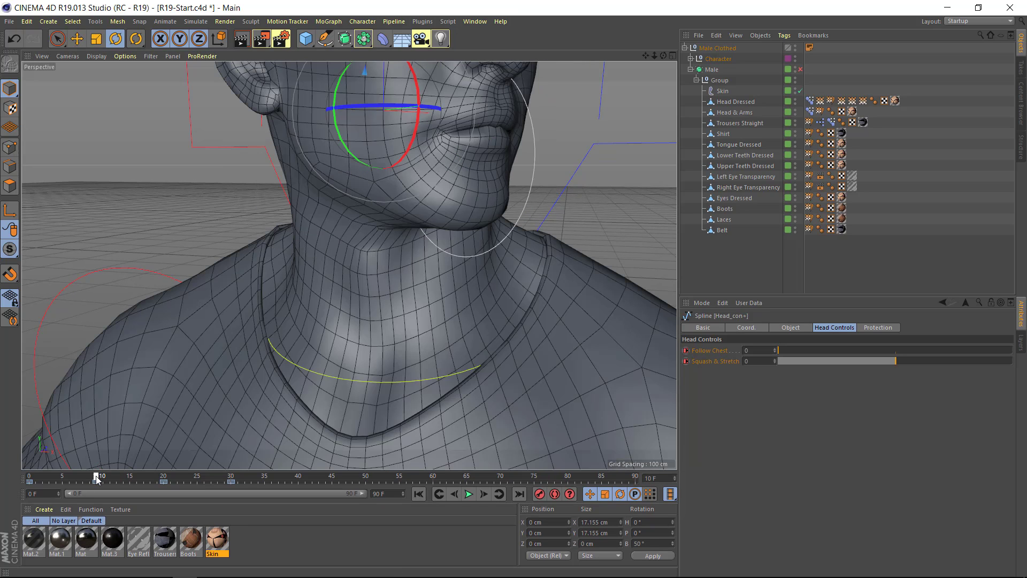
pyautogui.moveTo(96, 476)
pyautogui.mouseDown()
pyautogui.moveTo(26, 477)
pyautogui.moveTo(98, 478)
pyautogui.mouseUp()
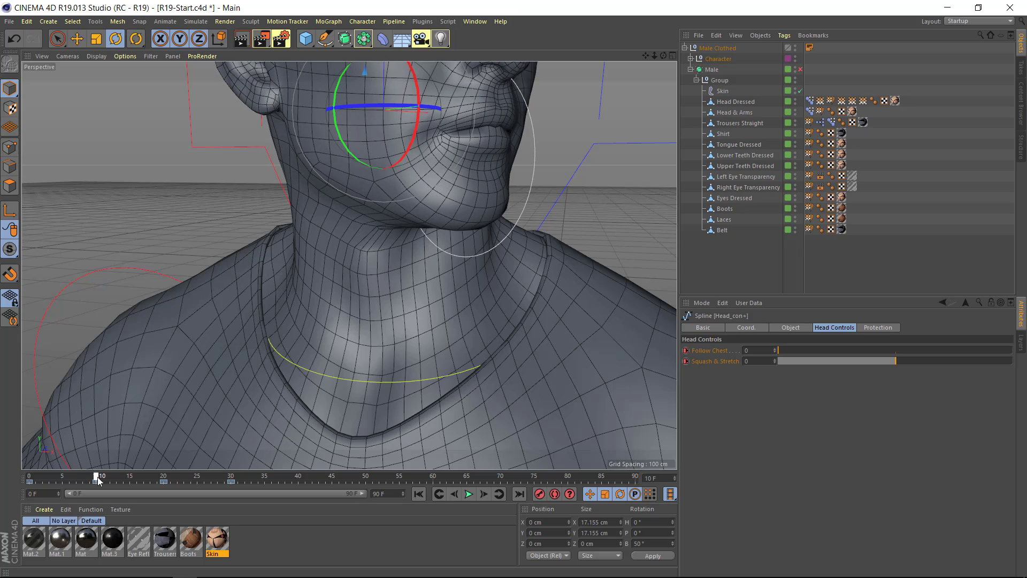
# - Enable the Head Dressed pose morph and return to shading without wireframe
pyautogui.click(810, 102)
pyautogui.click(732, 381)
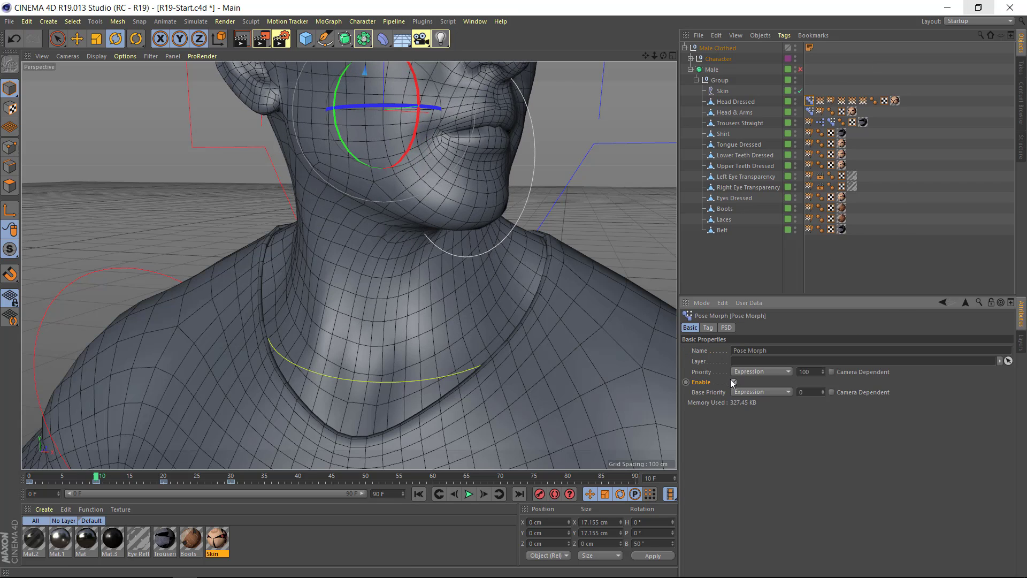
pyautogui.moveTo(334, 258)
pyautogui.keyDown('alt'); pyautogui.mouseDown()
pyautogui.moveTo(323, 240)
pyautogui.moveTo(365, 220)
pyautogui.moveTo(319, 201)
pyautogui.mouseUp(); pyautogui.keyUp('alt')
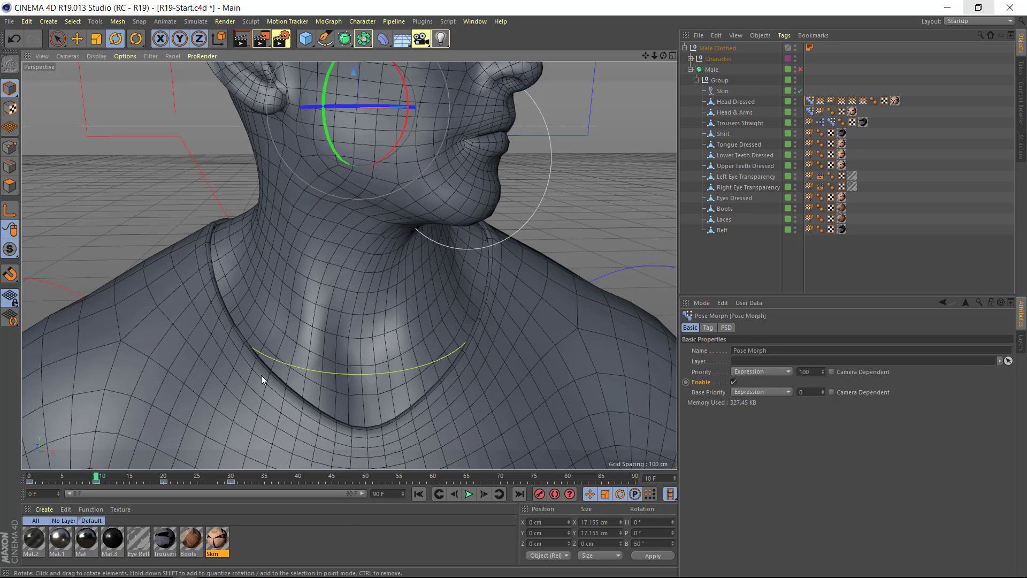
pyautogui.press('n')
pyautogui.press('a')
# - Scrub the timeline from frame 4 to watch the neck reshape as the head turns
pyautogui.moveTo(327, 282)
pyautogui.keyDown('alt'); pyautogui.mouseDown()
pyautogui.moveTo(289, 257)
pyautogui.moveTo(313, 333)
pyautogui.mouseUp(); pyautogui.keyUp('alt')
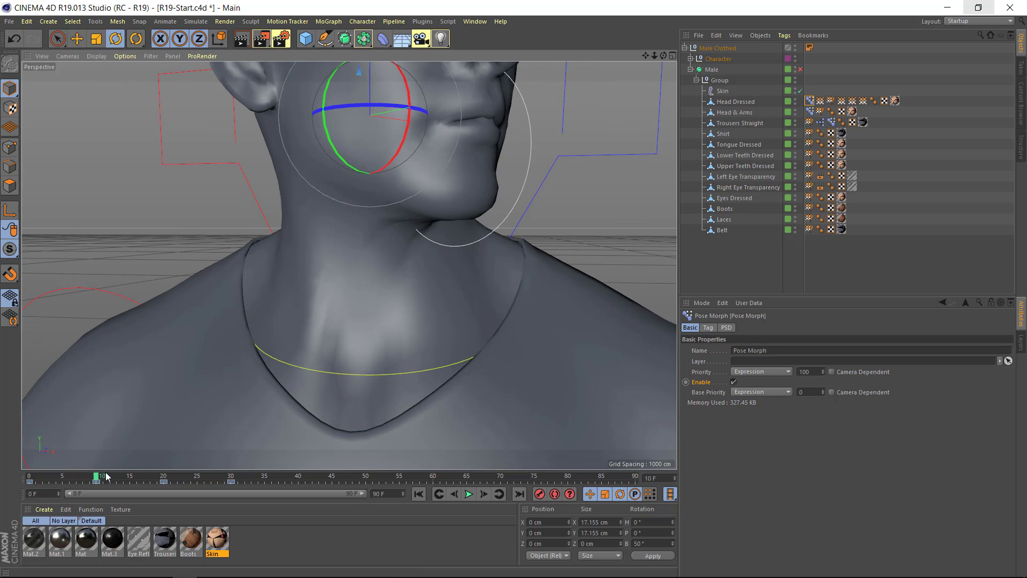
pyautogui.moveTo(96, 480)
pyautogui.mouseDown()
pyautogui.moveTo(57, 479)
pyautogui.moveTo(90, 480)
pyautogui.mouseUp()
pyautogui.moveTo(338, 205)
pyautogui.keyDown('alt'); pyautogui.mouseDown()
pyautogui.moveTo(171, 200)
pyautogui.moveTo(376, 157)
pyautogui.mouseUp(); pyautogui.keyUp('alt')
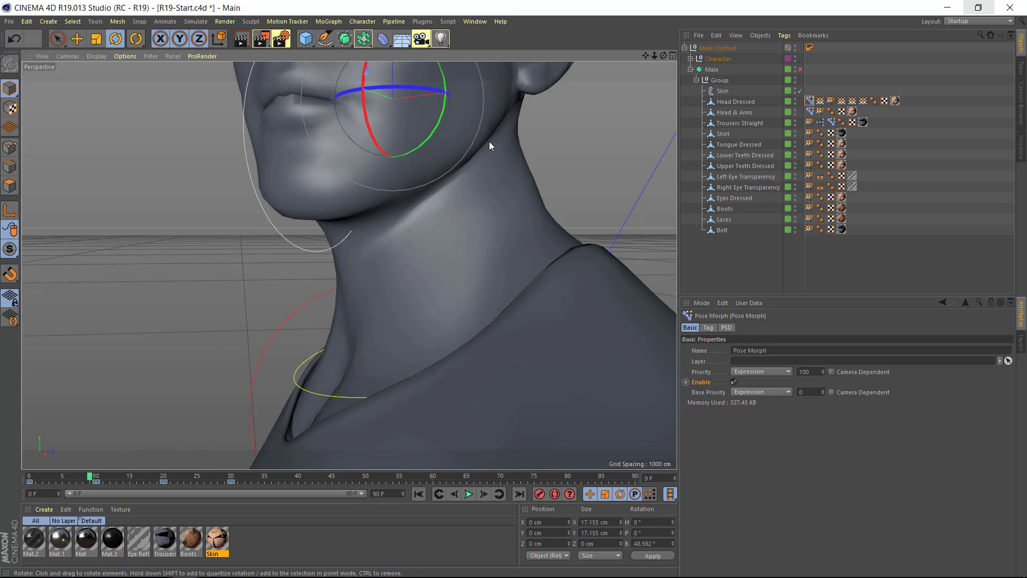
pyautogui.keyDown('alt'); pyautogui.moveTo(471, 200); pyautogui.dragTo(484, 244); pyautogui.keyUp('alt')
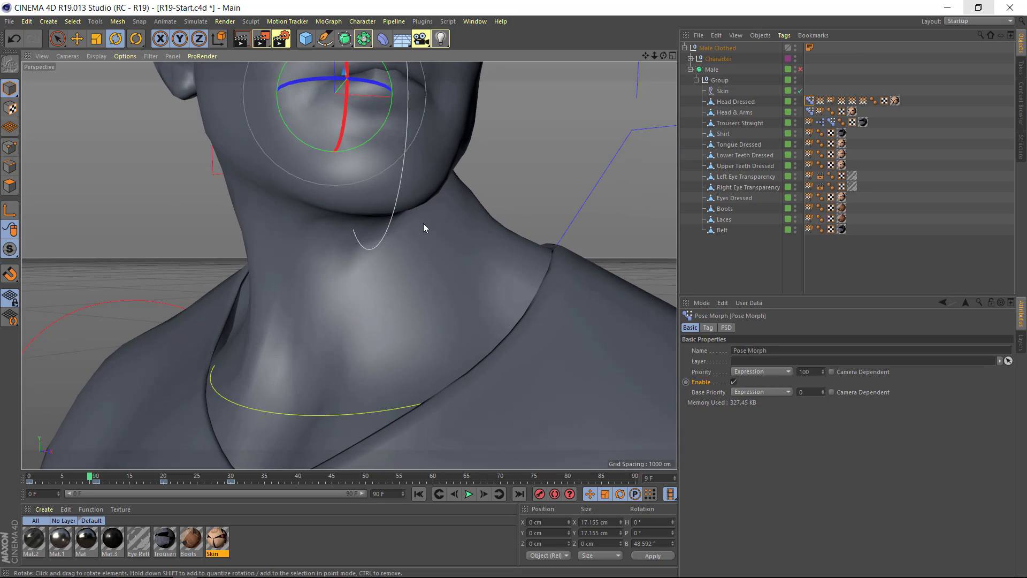
pyautogui.moveTo(410, 229)
pyautogui.keyDown('alt'); pyautogui.mouseDown()
pyautogui.moveTo(405, 246)
pyautogui.moveTo(339, 222)
pyautogui.mouseUp(); pyautogui.keyUp('alt')
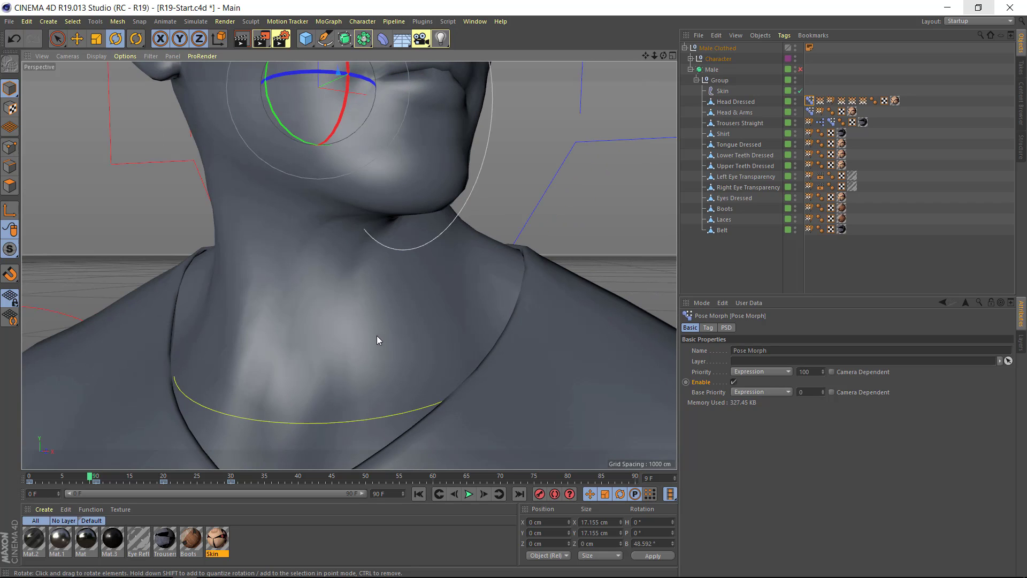
pyautogui.keyDown('alt'); pyautogui.moveTo(377, 336); pyautogui.dragTo(178, 448); pyautogui.keyUp('alt')
pyautogui.moveTo(91, 476)
pyautogui.mouseDown()
pyautogui.moveTo(251, 477)
pyautogui.moveTo(2, 491)
pyautogui.mouseUp()
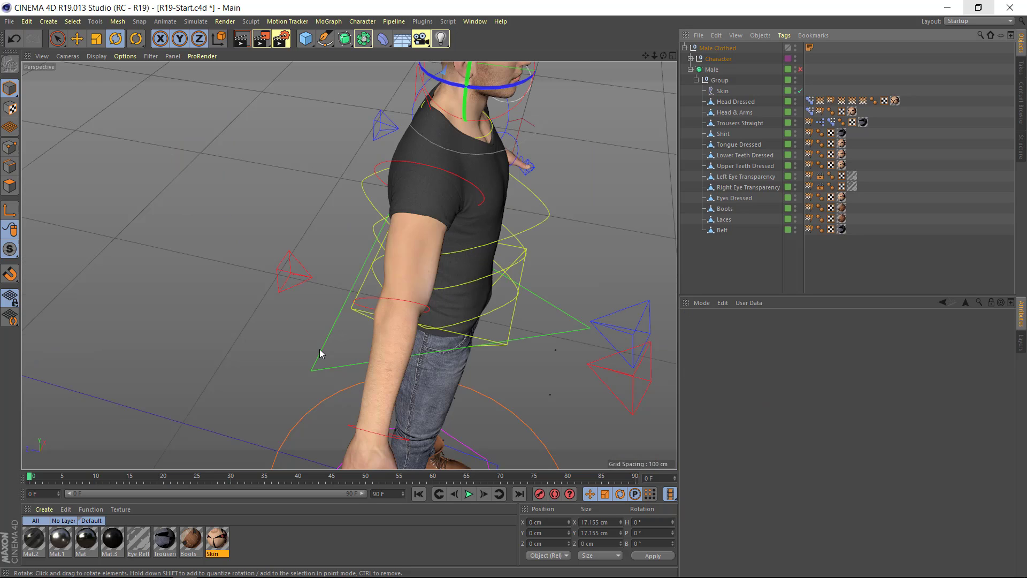
# - Rotate R_FK_Elbow_con+ up to P -90°, then ease it back to about -80°
pyautogui.click(370, 305)
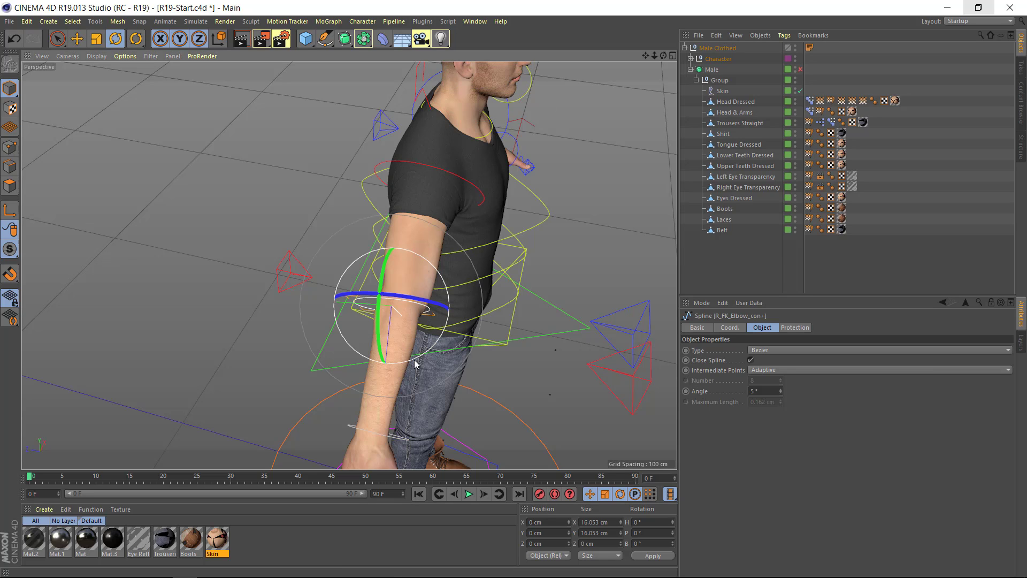
pyautogui.moveTo(415, 360); pyautogui.dragTo(462, 269)
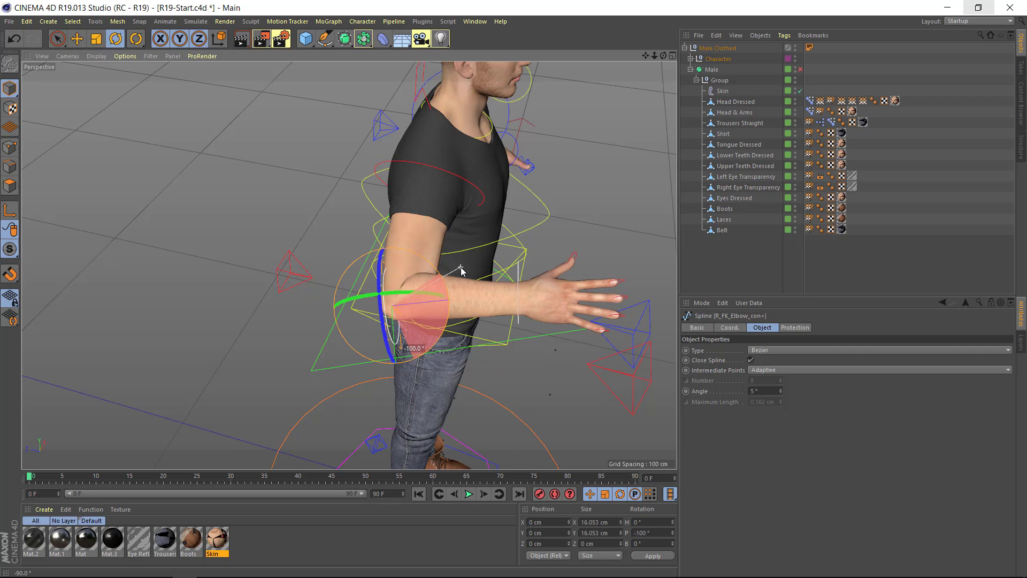
pyautogui.hotkey('ctrl', 'z')
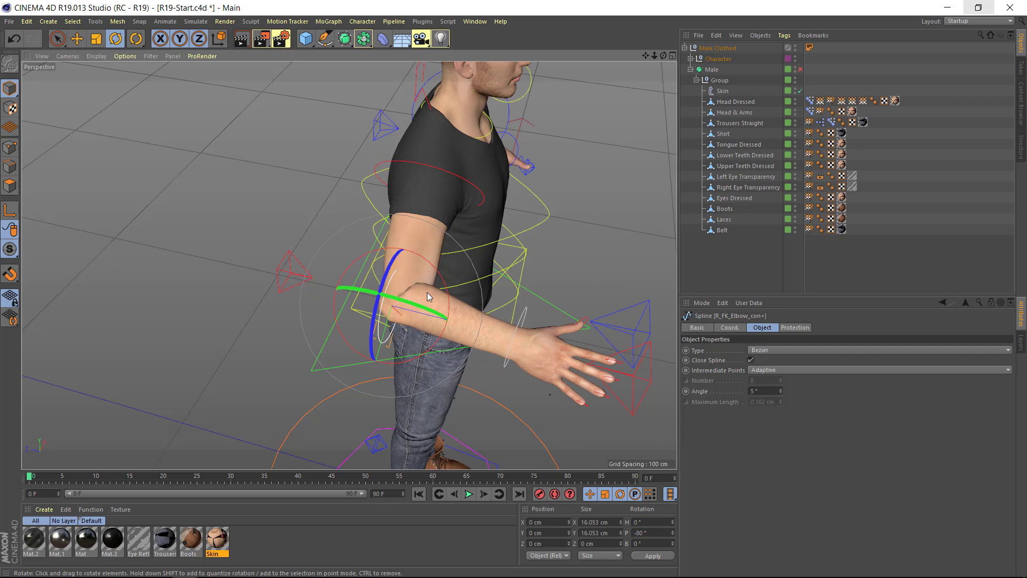
pyautogui.moveTo(410, 293)
pyautogui.keyDown('alt'); pyautogui.mouseDown(button='right')
pyautogui.moveTo(491, 304)
pyautogui.moveTo(567, 334)
pyautogui.moveTo(534, 339)
pyautogui.mouseUp(button='right'); pyautogui.keyUp('alt')
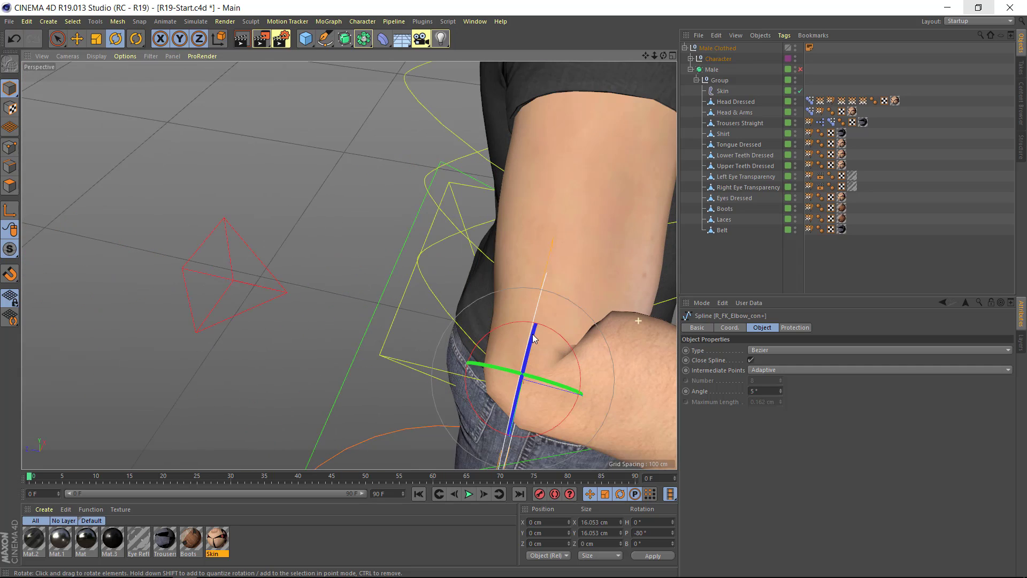
pyautogui.scroll(-3, 531, 332)
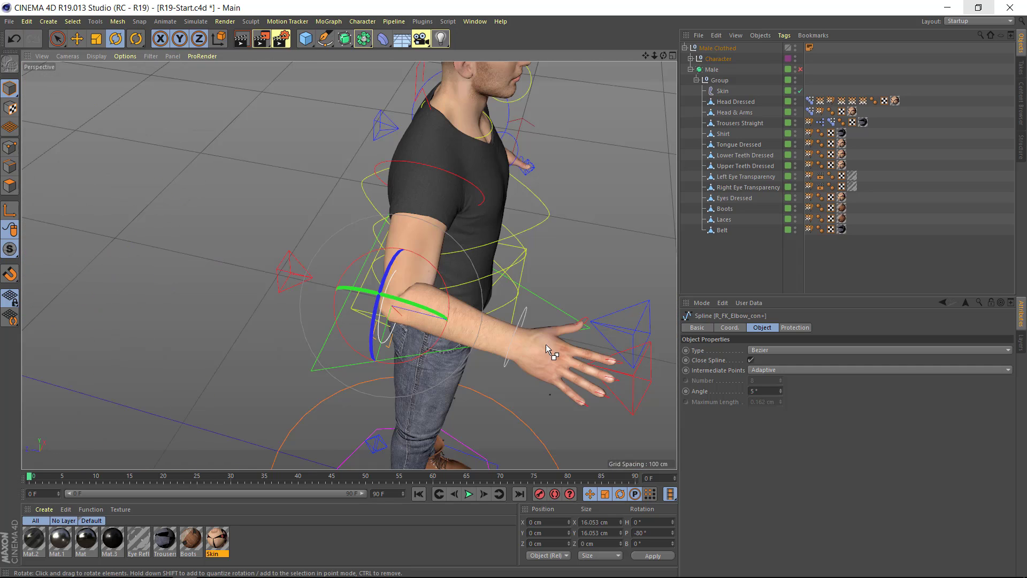
# - Put the Head & Arms Pose Morph in Edit mode, add Pose.0, and deselect the elbow control
pyautogui.click(811, 114)
pyautogui.click(719, 350)
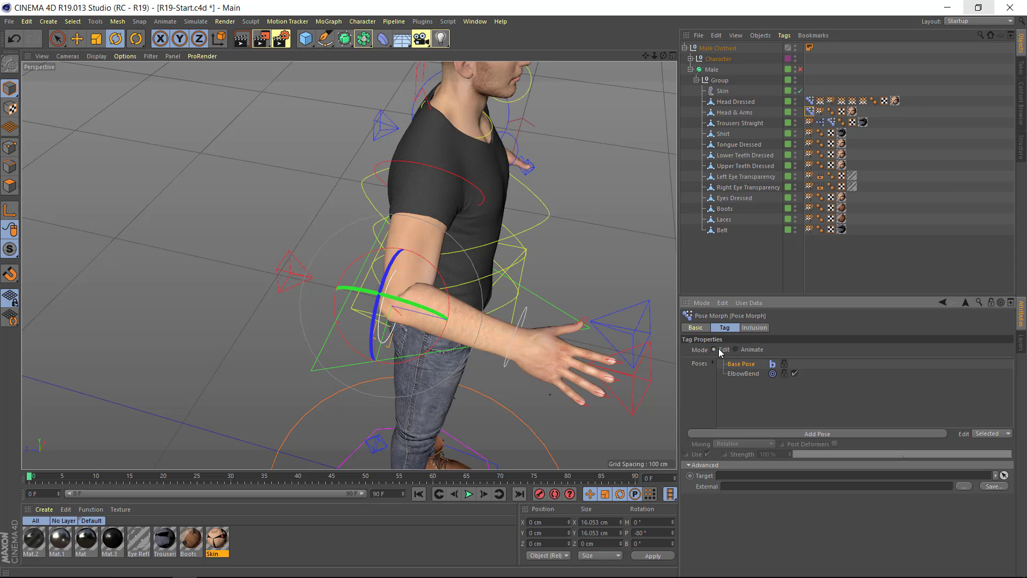
pyautogui.click(773, 433)
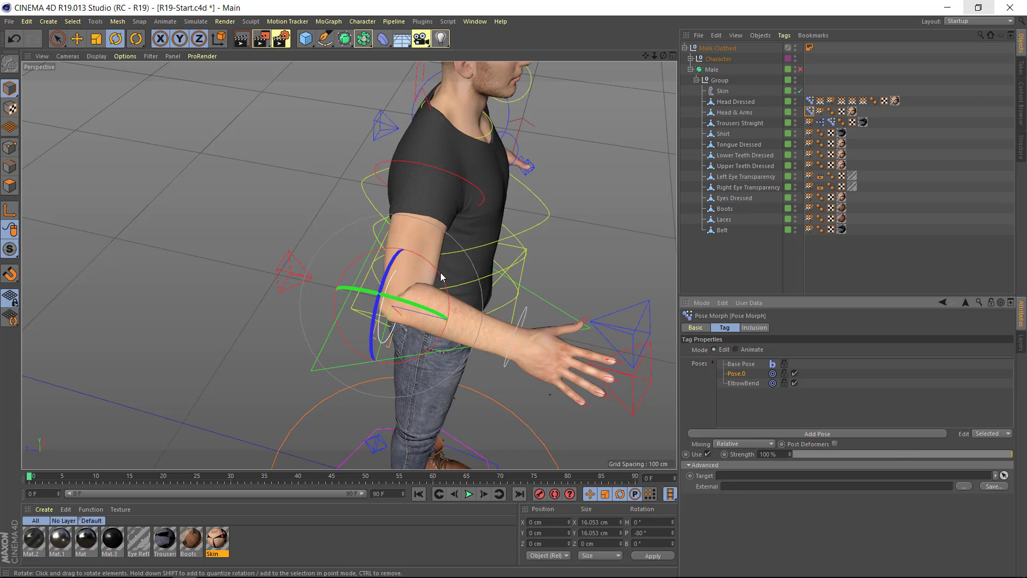
pyautogui.scroll(1, 445, 278)
pyautogui.scroll(2, 498, 309)
pyautogui.scroll(2, 544, 325)
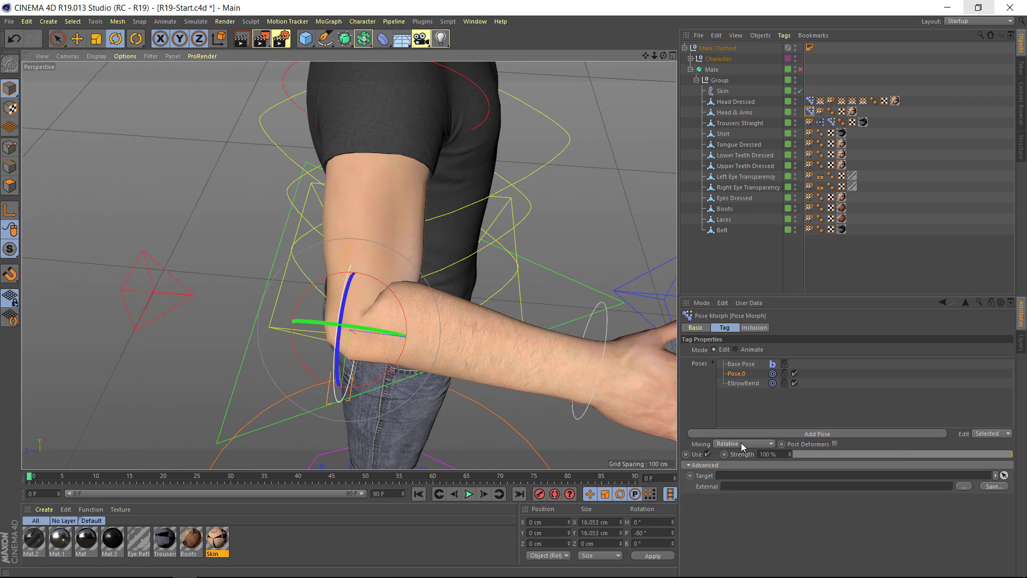
pyautogui.click(523, 285)
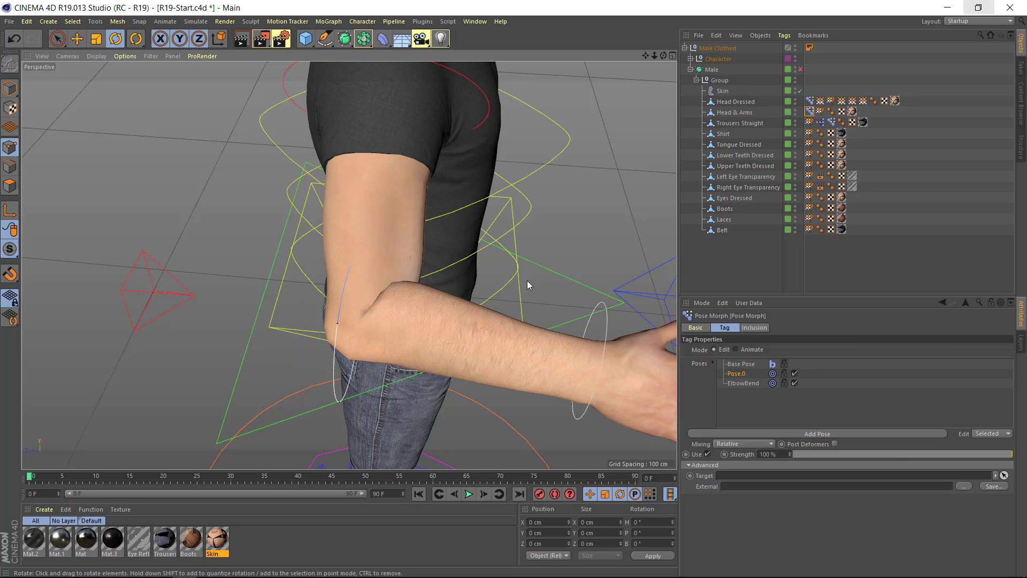
# - Use the Move tool on Head & Arms with Soft Selection off, test-move elbow points, then undo
pyautogui.click(735, 112)
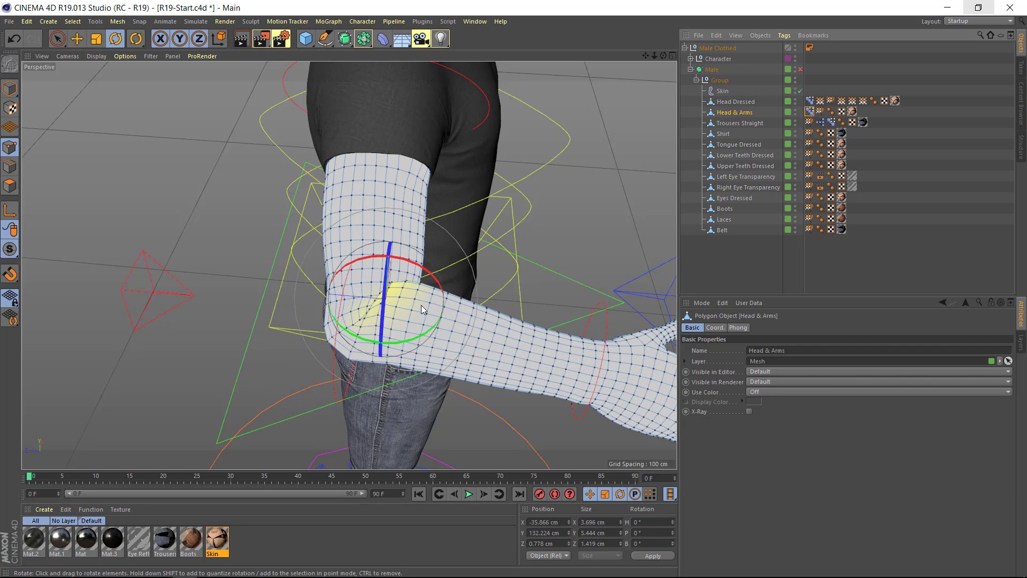
pyautogui.press('e')
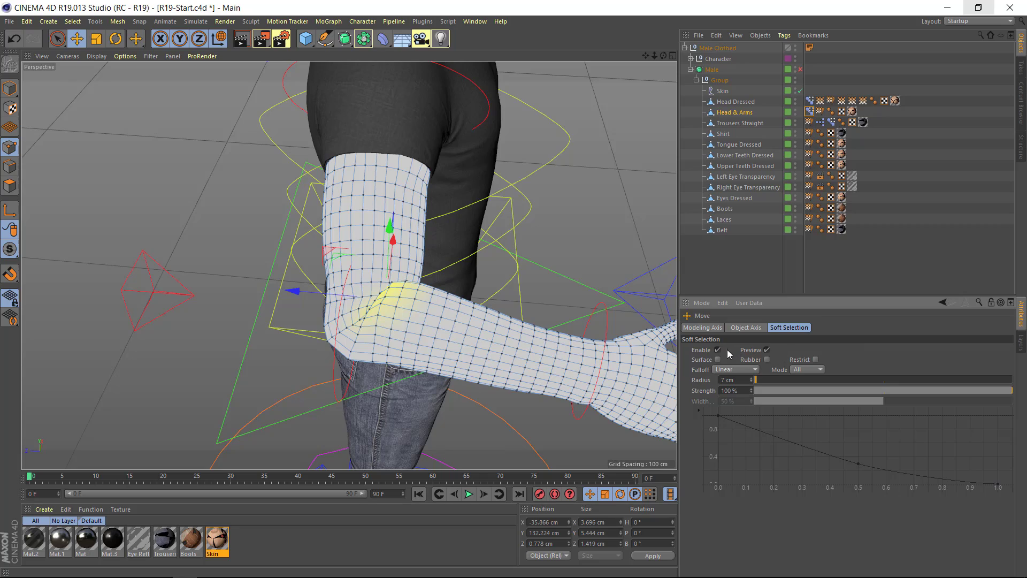
pyautogui.click(717, 351)
pyautogui.keyDown('alt'); pyautogui.moveTo(416, 298); pyautogui.dragTo(474, 294); pyautogui.keyUp('alt')
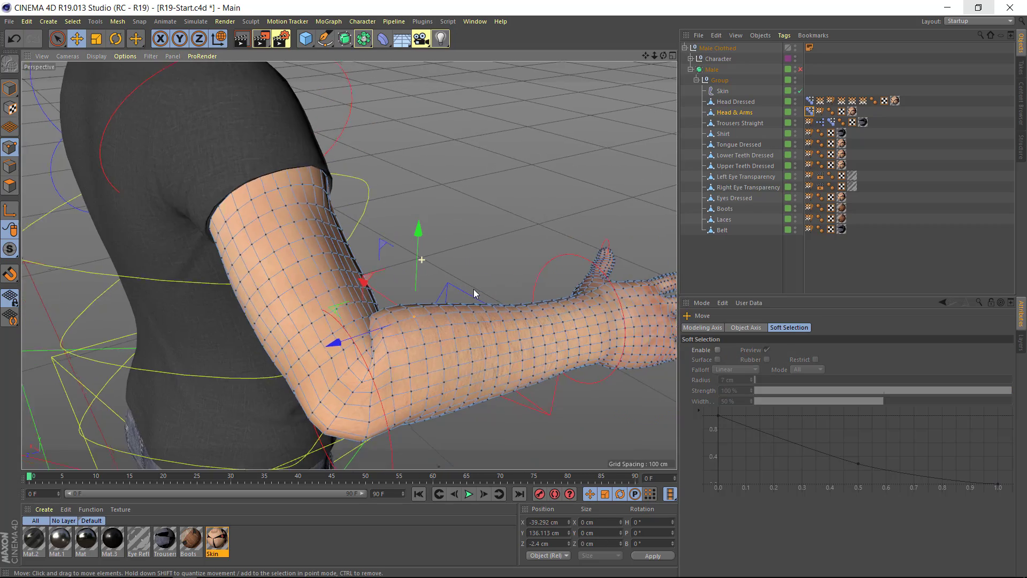
pyautogui.moveTo(415, 230)
pyautogui.mouseDown()
pyautogui.moveTo(434, 154)
pyautogui.moveTo(398, 267)
pyautogui.mouseUp()
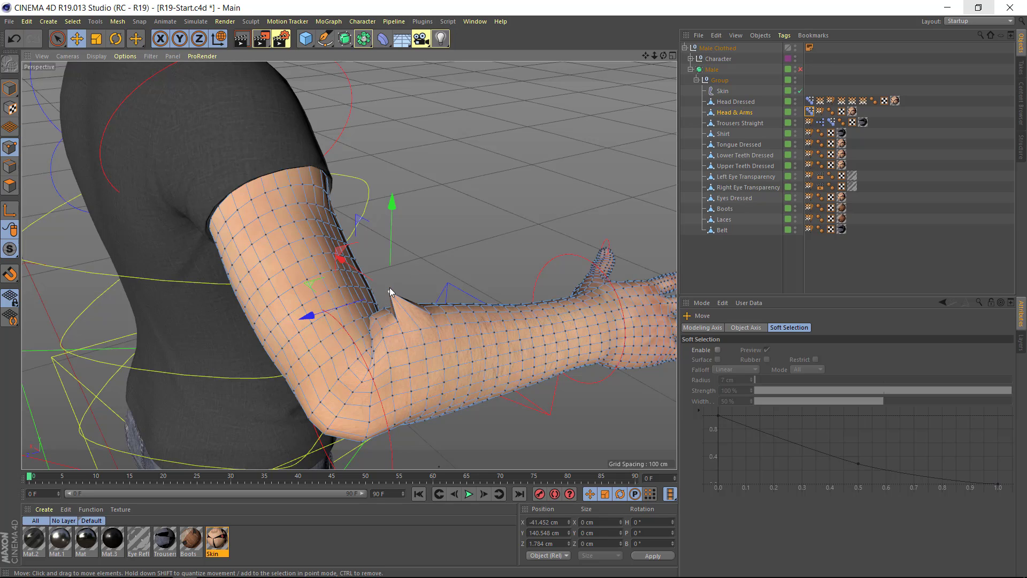
pyautogui.hotkey('ctrl', 'z')
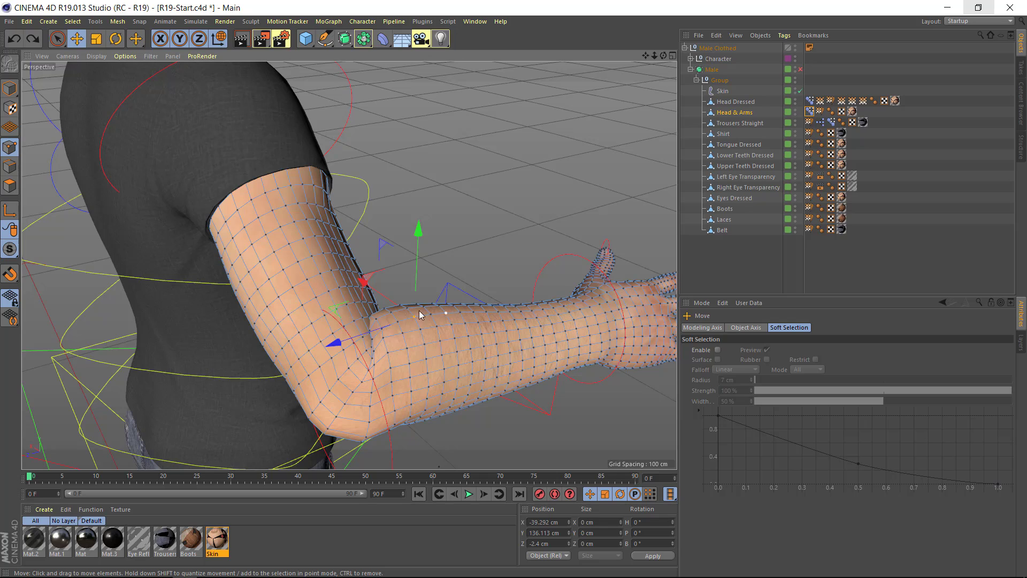
pyautogui.click(812, 114)
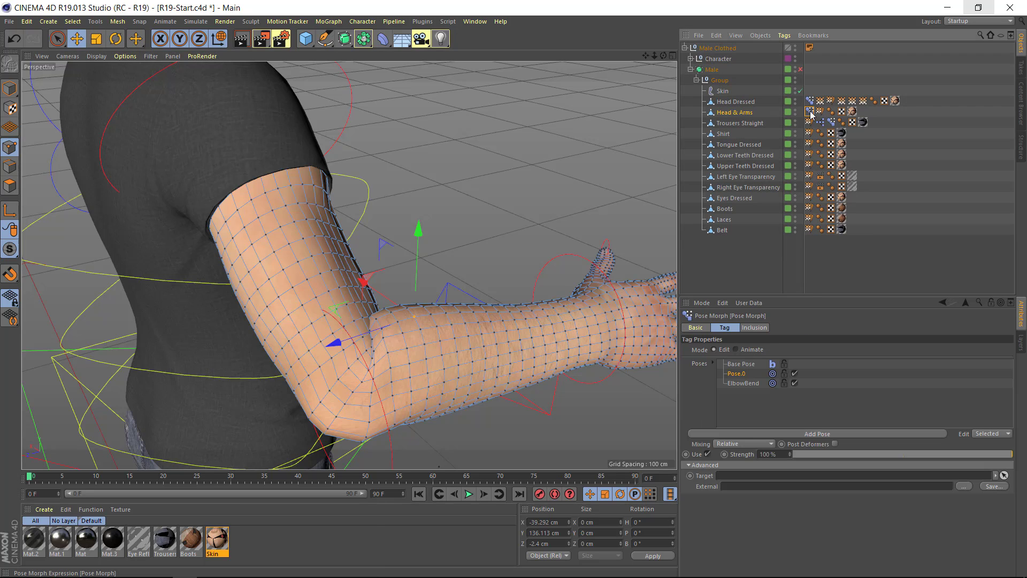
pyautogui.click(752, 441)
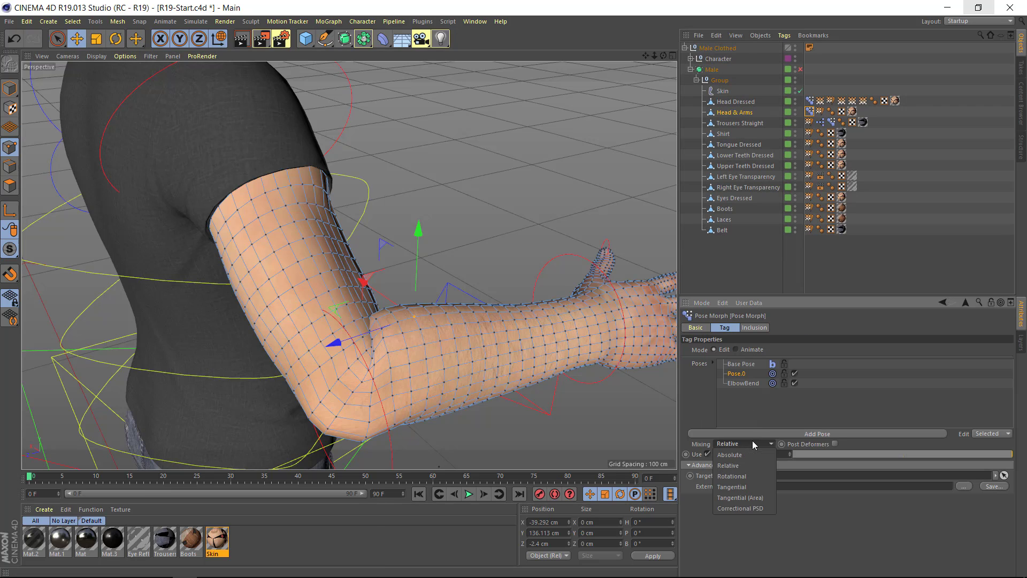
pyautogui.click(754, 508)
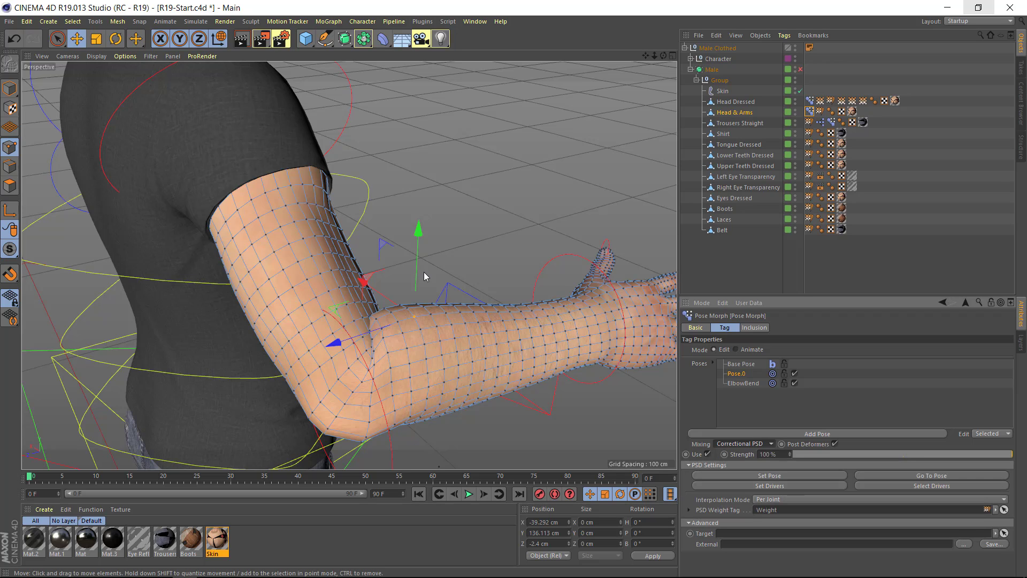
pyautogui.moveTo(420, 250)
pyautogui.mouseDown()
pyautogui.moveTo(424, 210)
pyautogui.moveTo(421, 236)
pyautogui.mouseUp()
pyautogui.hotkey('ctrl', 'z')
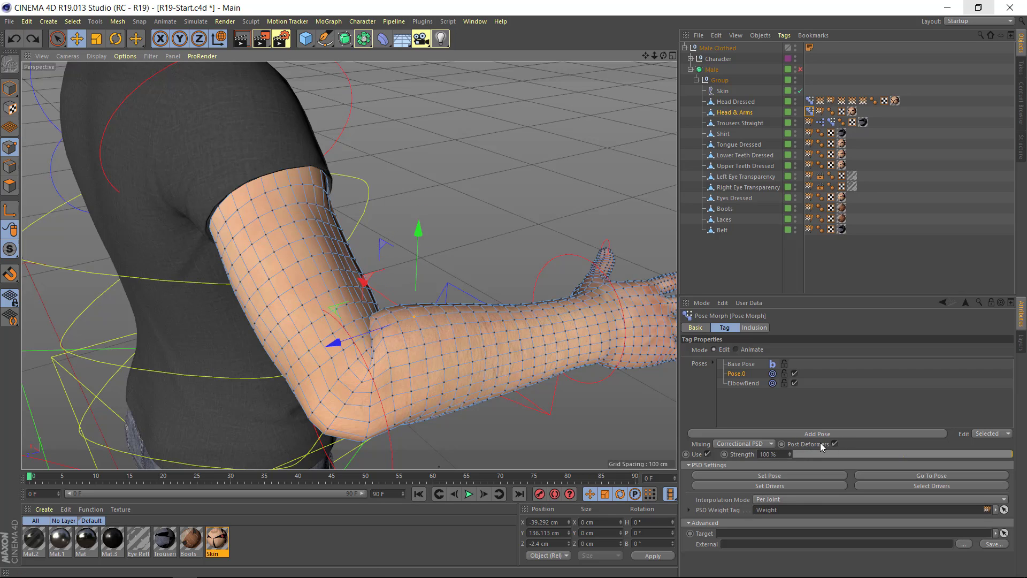
pyautogui.keyDown('alt'); pyautogui.moveTo(369, 346); pyautogui.dragTo(353, 369); pyautogui.keyUp('alt')
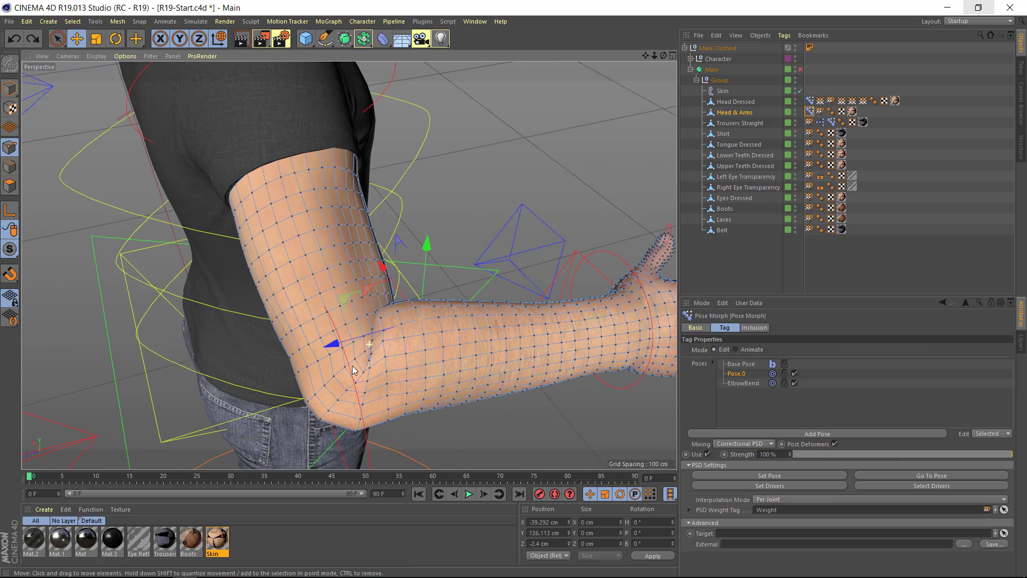
# - Select all arm points and smooth the inner elbow crease with the Smooth brush
pyautogui.hotkey('ctrl', 'a')
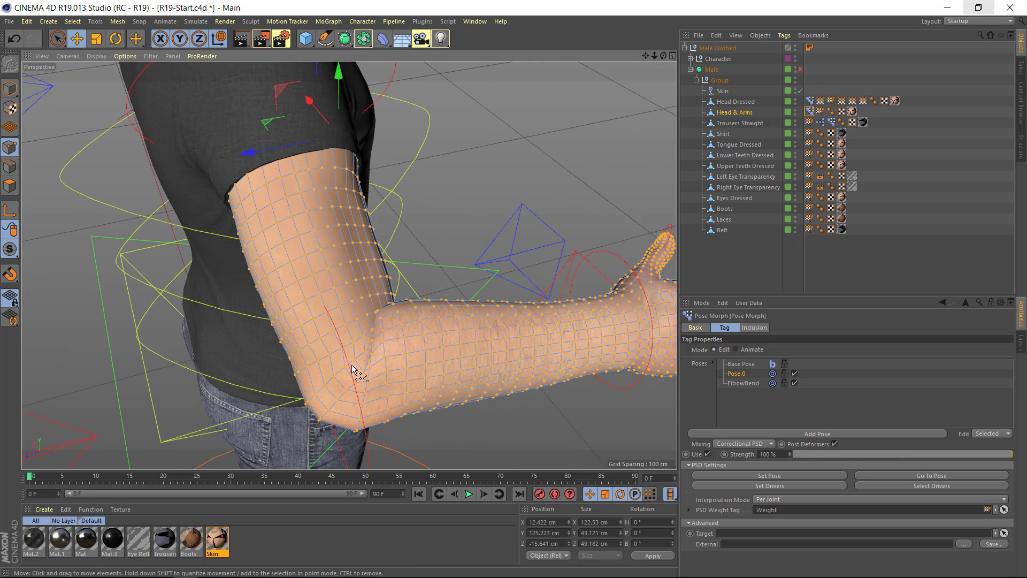
pyautogui.press('m')
pyautogui.press('c')
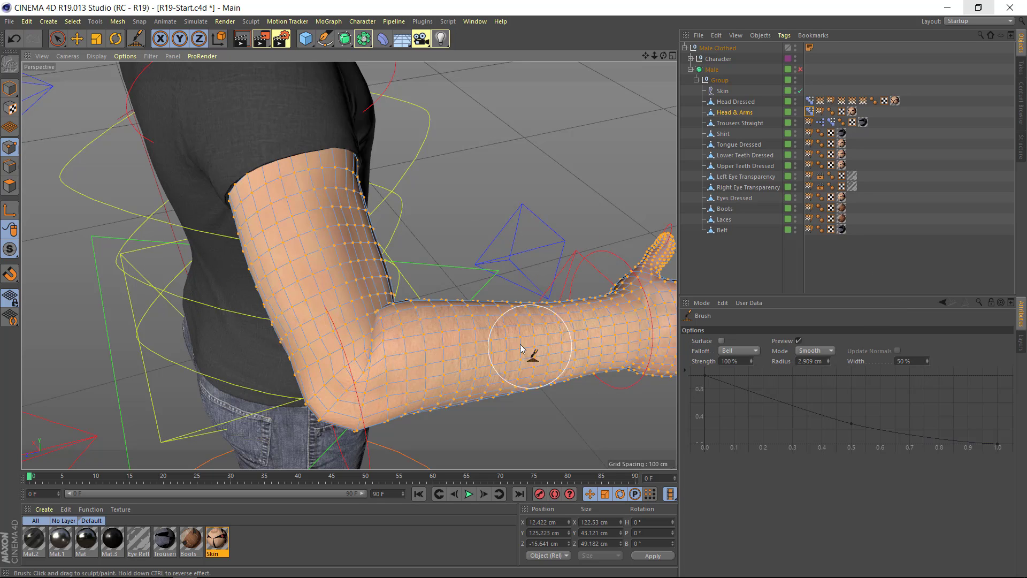
pyautogui.moveTo(384, 341)
pyautogui.mouseDown()
pyautogui.moveTo(356, 361)
pyautogui.moveTo(388, 309)
pyautogui.moveTo(395, 321)
pyautogui.moveTo(399, 291)
pyautogui.moveTo(369, 306)
pyautogui.moveTo(153, 280)
pyautogui.moveTo(72, 200)
pyautogui.mouseUp()
pyautogui.scroll(5, 213, 289)
pyautogui.scroll(-3, 253, 290)
pyautogui.scroll(-3, 222, 290)
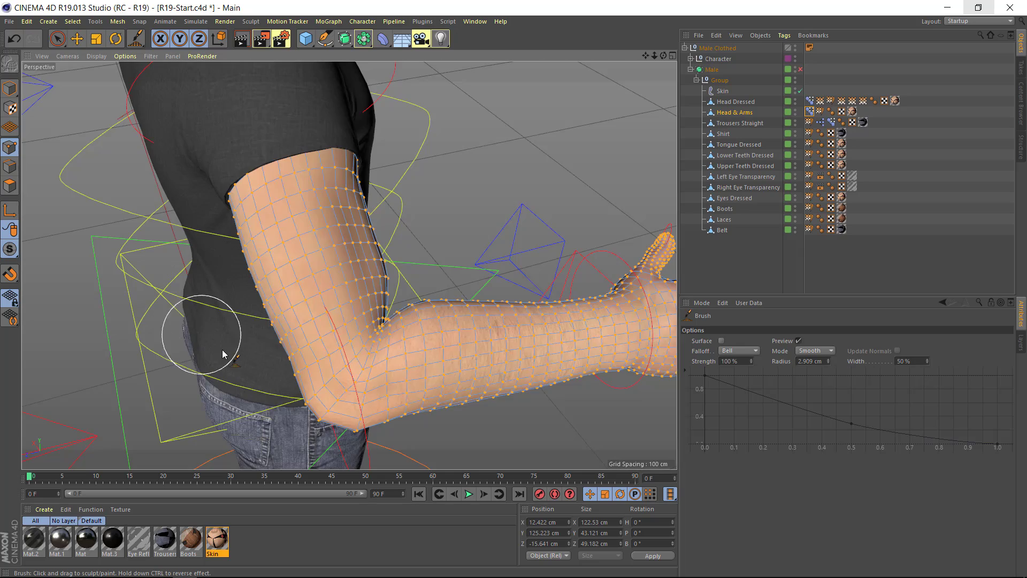
pyautogui.keyDown('alt'); pyautogui.moveTo(413, 360); pyautogui.dragTo(75, 154); pyautogui.keyUp('alt')
pyautogui.scroll(2, 107, 187)
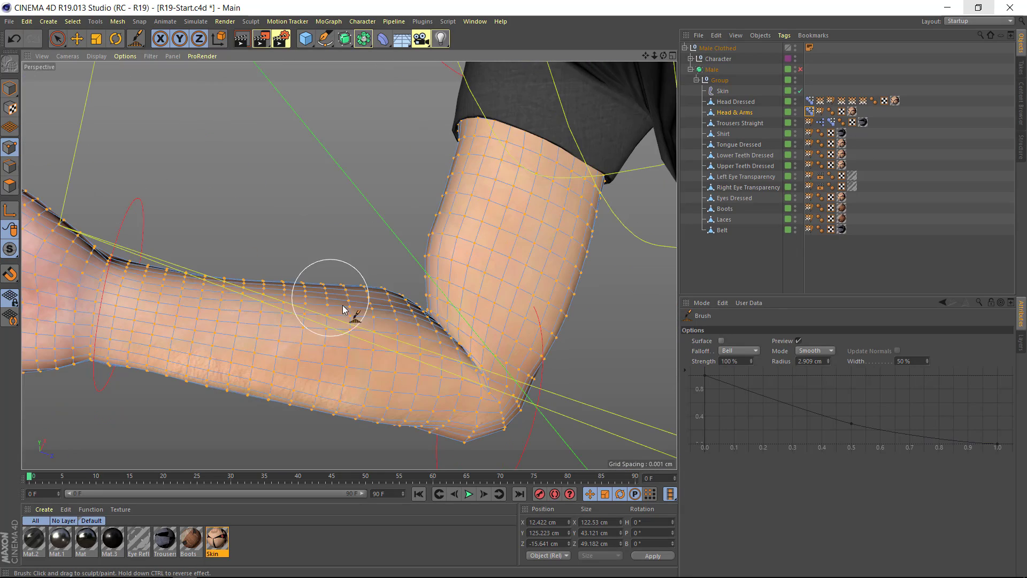
pyautogui.moveTo(430, 314)
pyautogui.mouseDown()
pyautogui.moveTo(425, 324)
pyautogui.moveTo(458, 378)
pyautogui.mouseUp()
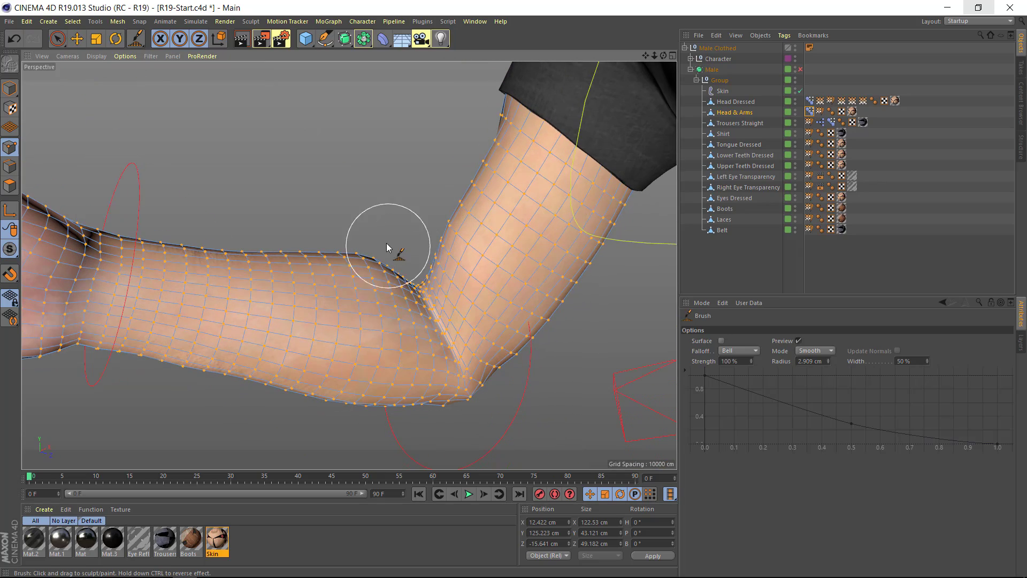
# - Switch the brush to Normal mode, then bring up the pose morph settings
pyautogui.keyDown('alt'); pyautogui.moveTo(390, 252); pyautogui.dragTo(440, 385); pyautogui.keyUp('alt')
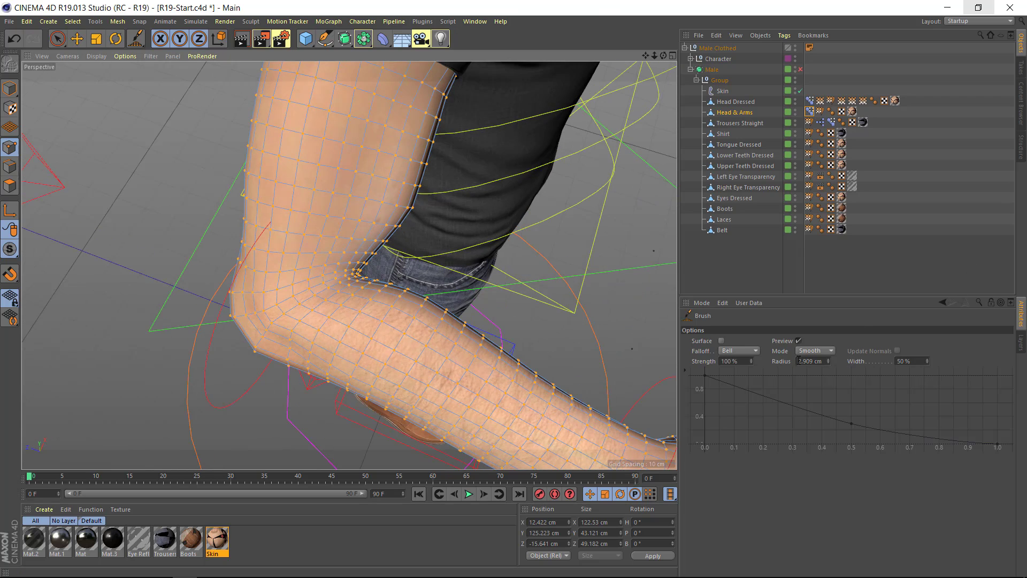
pyautogui.click(811, 351)
pyautogui.click(811, 393)
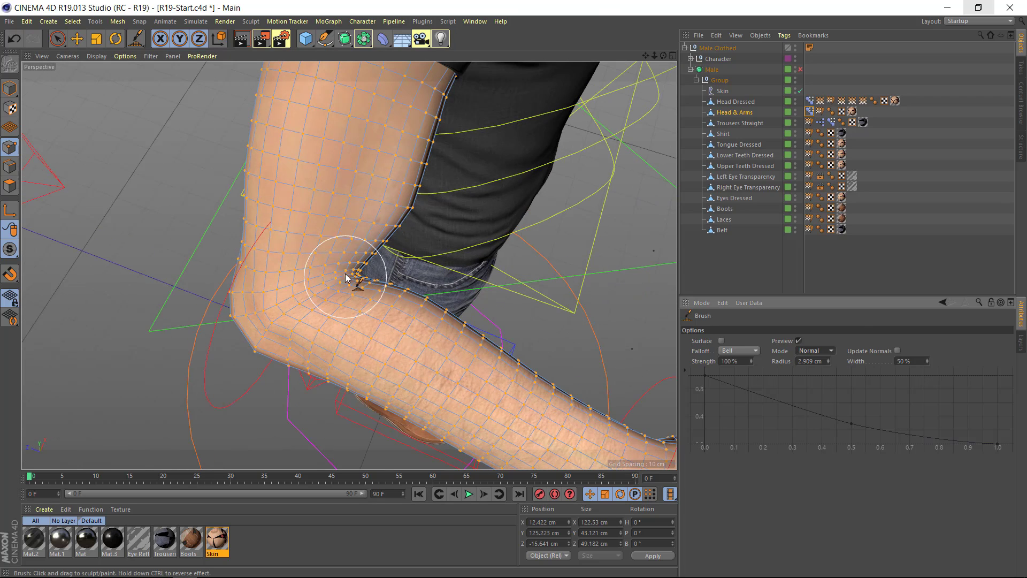
pyautogui.keyDown('alt'); pyautogui.moveTo(381, 268); pyautogui.dragTo(425, 233); pyautogui.keyUp('alt')
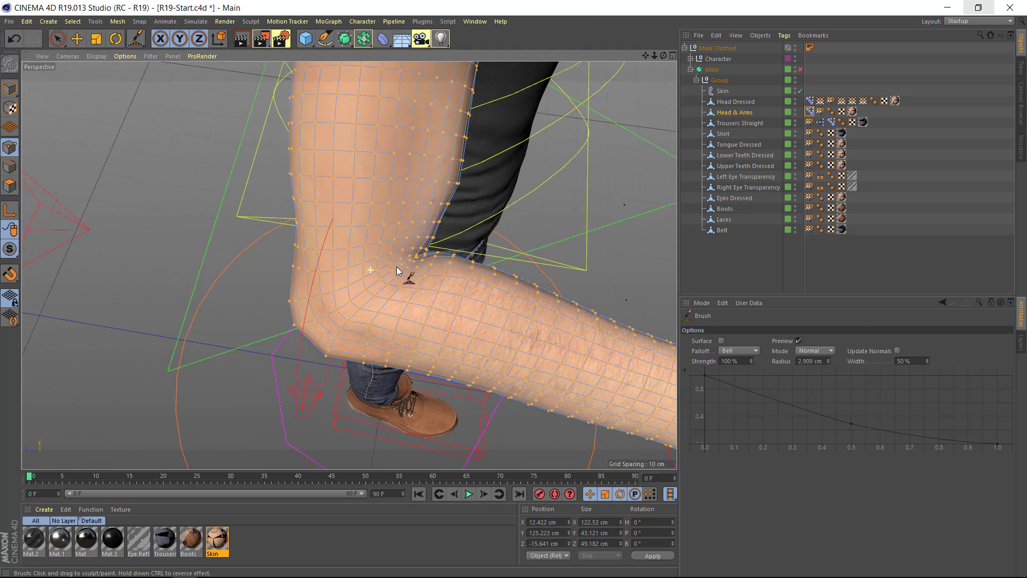
pyautogui.click(810, 112)
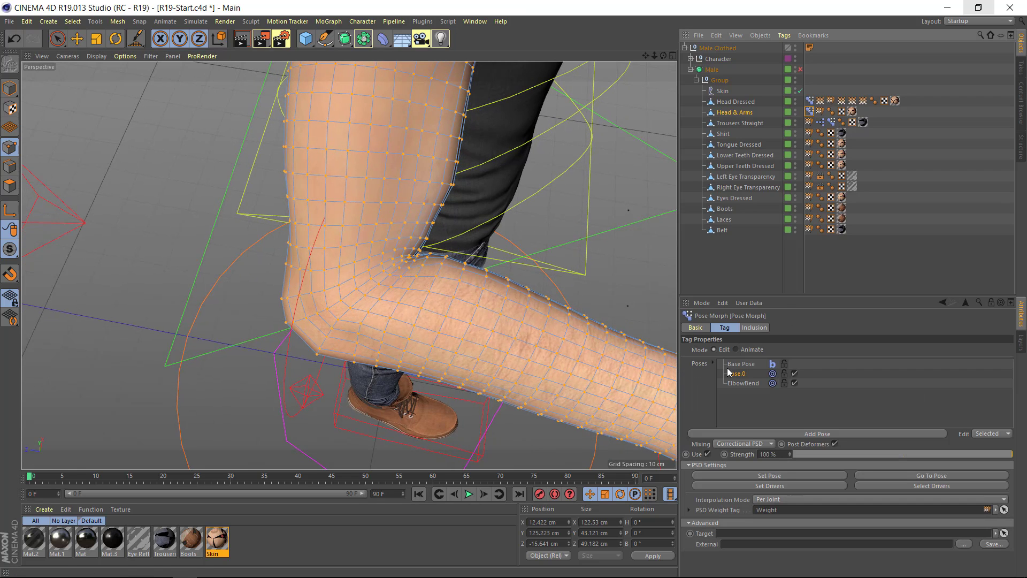
pyautogui.moveTo(473, 182)
pyautogui.keyDown('alt'); pyautogui.mouseDown()
pyautogui.moveTo(406, 200)
pyautogui.moveTo(514, 254)
pyautogui.mouseUp(); pyautogui.keyUp('alt')
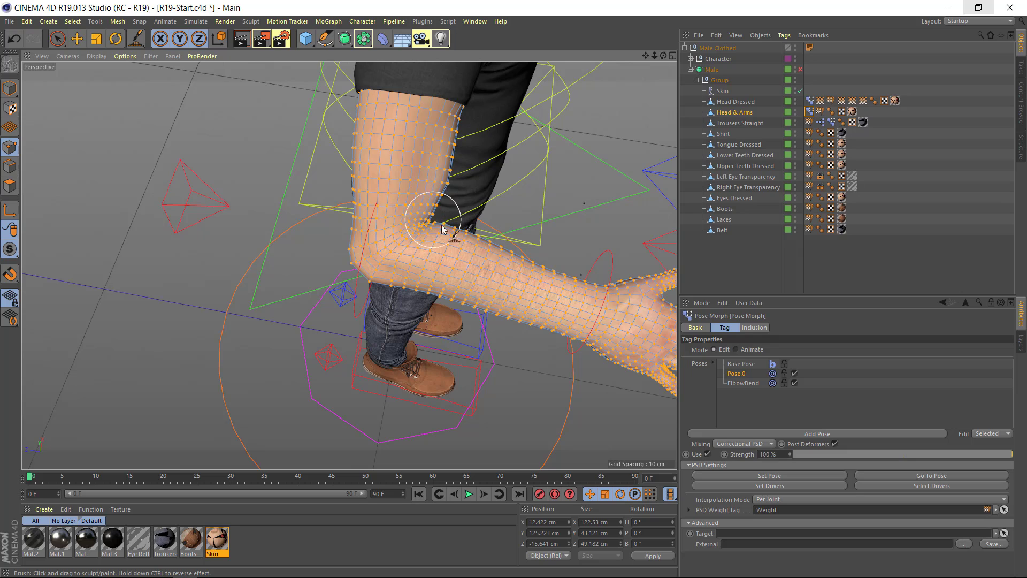
# - Set the pose morph to Animate, return to Model mode, and rotate R_FK_Elbow_con+ to straighten the elbow
pyautogui.click(759, 349)
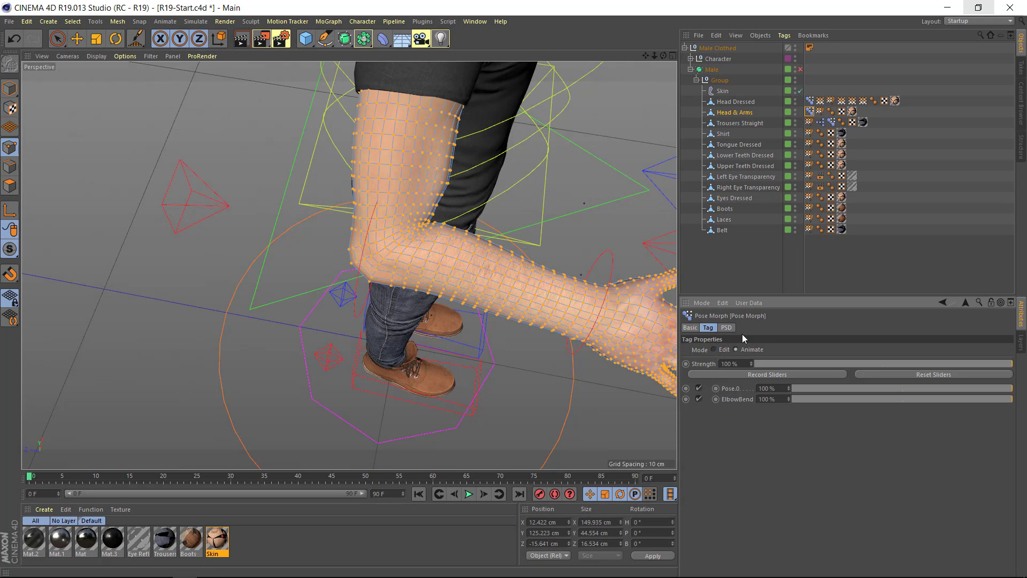
pyautogui.click(10, 88)
pyautogui.press('e')
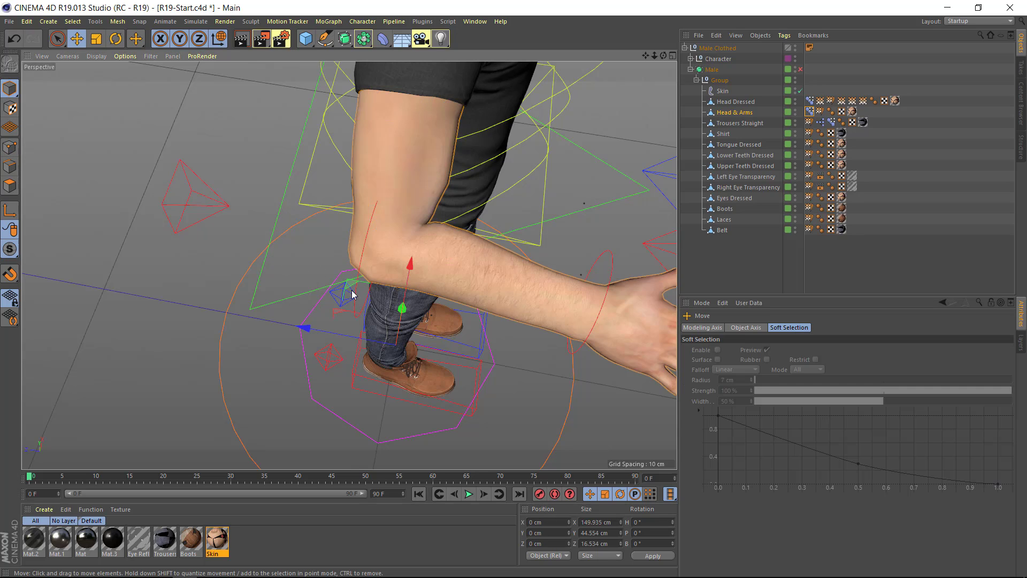
pyautogui.click(361, 255)
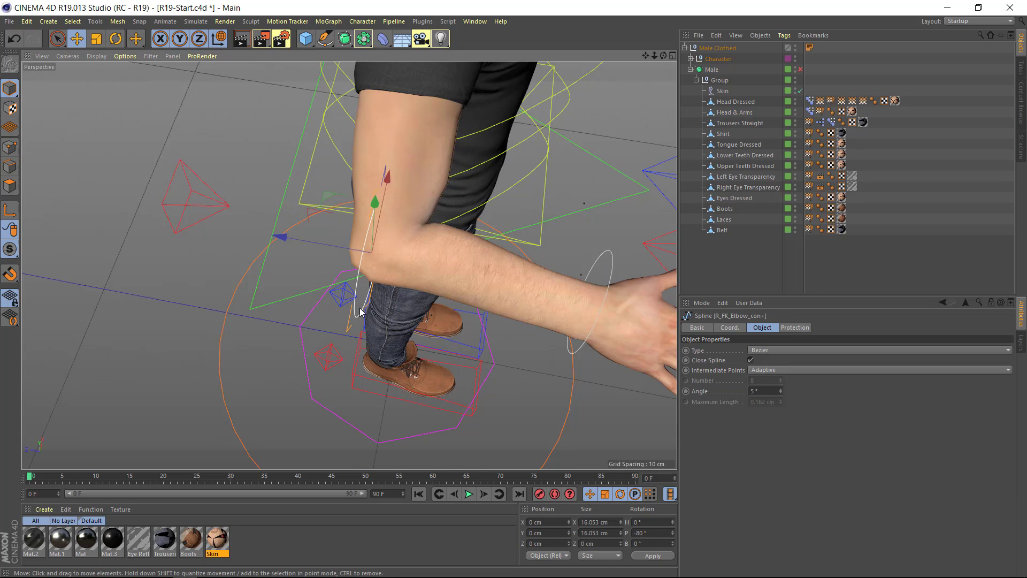
pyautogui.press('r')
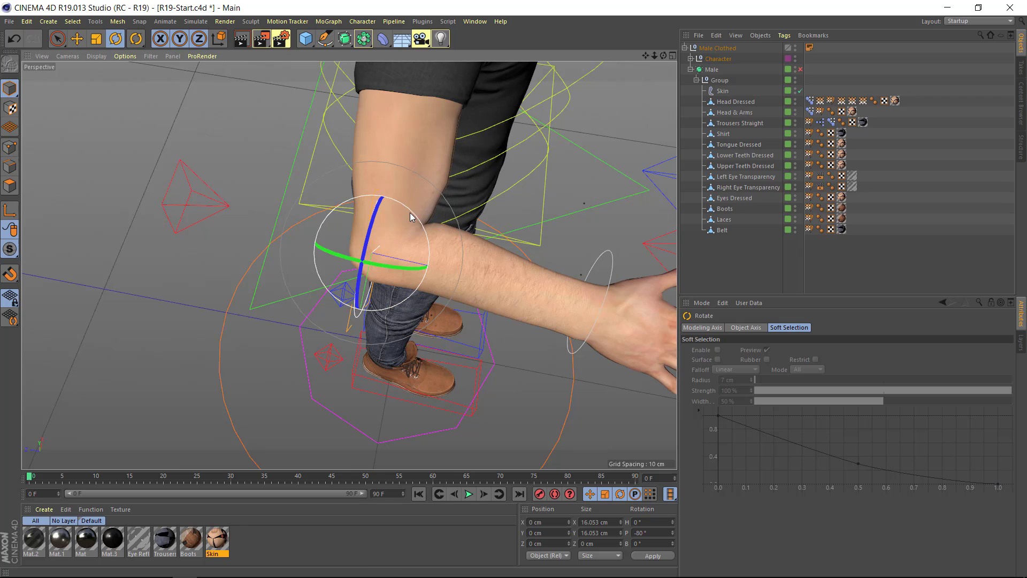
pyautogui.moveTo(415, 213)
pyautogui.mouseDown()
pyautogui.moveTo(407, 260)
pyautogui.moveTo(384, 237)
pyautogui.mouseUp()
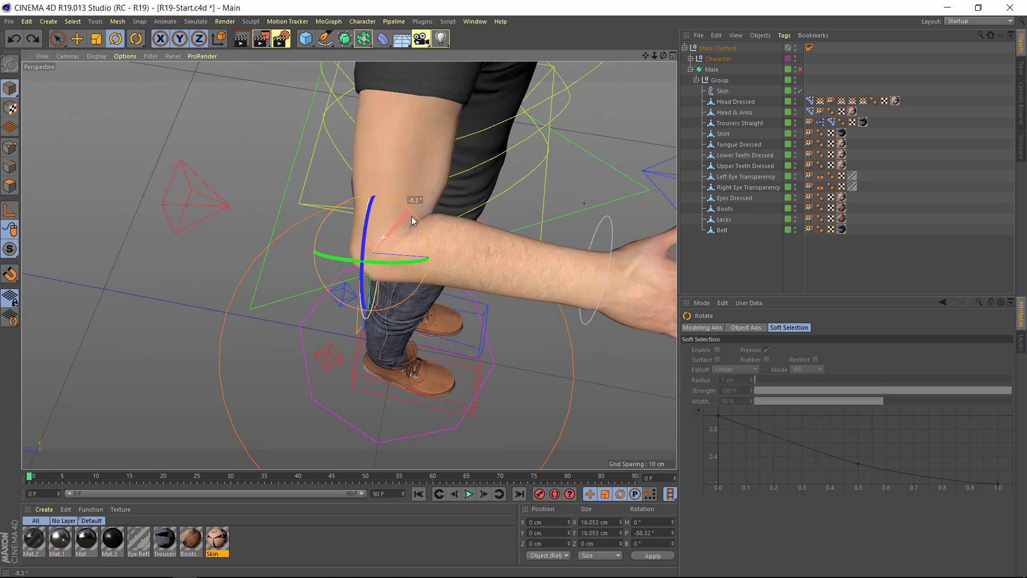
# - Show the Head & Arms Pose Morph's PSD settings and bend the elbow back and forth, then undo
pyautogui.click(810, 112)
pyautogui.click(730, 327)
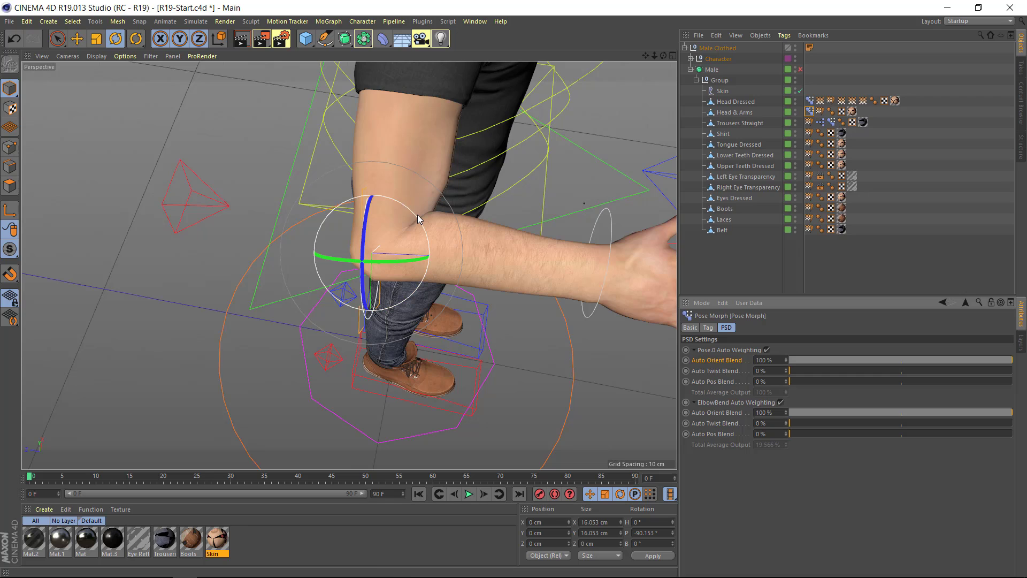
pyautogui.moveTo(418, 214)
pyautogui.mouseDown()
pyautogui.moveTo(422, 257)
pyautogui.moveTo(411, 226)
pyautogui.mouseUp()
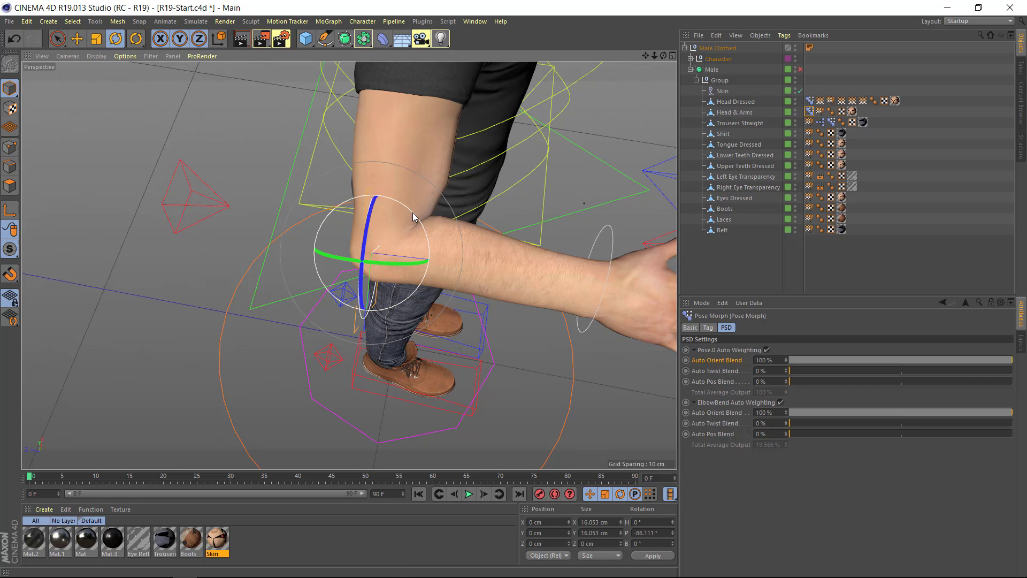
pyautogui.moveTo(413, 212); pyautogui.dragTo(424, 286)
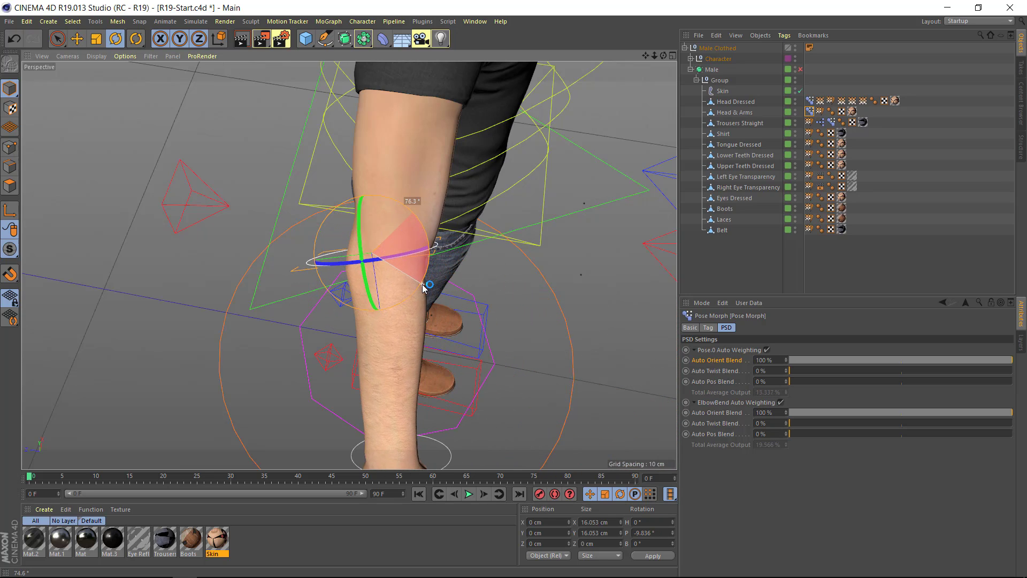
pyautogui.hotkey('ctrl', 'z')
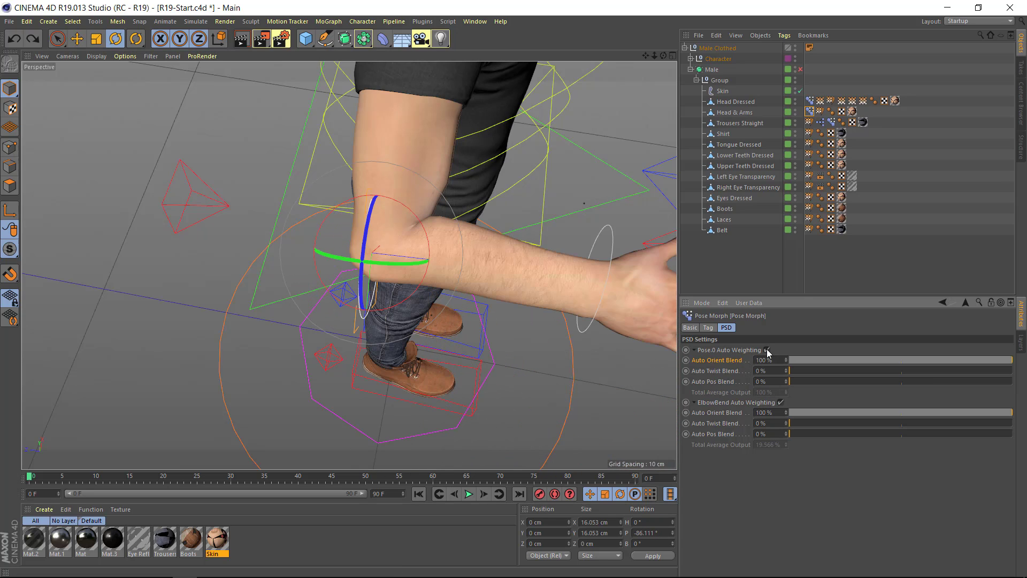
# - Turn off Pose.0 auto weighting, straighten the elbow, and drag Pose.0 strength to 0%
pyautogui.click(766, 350)
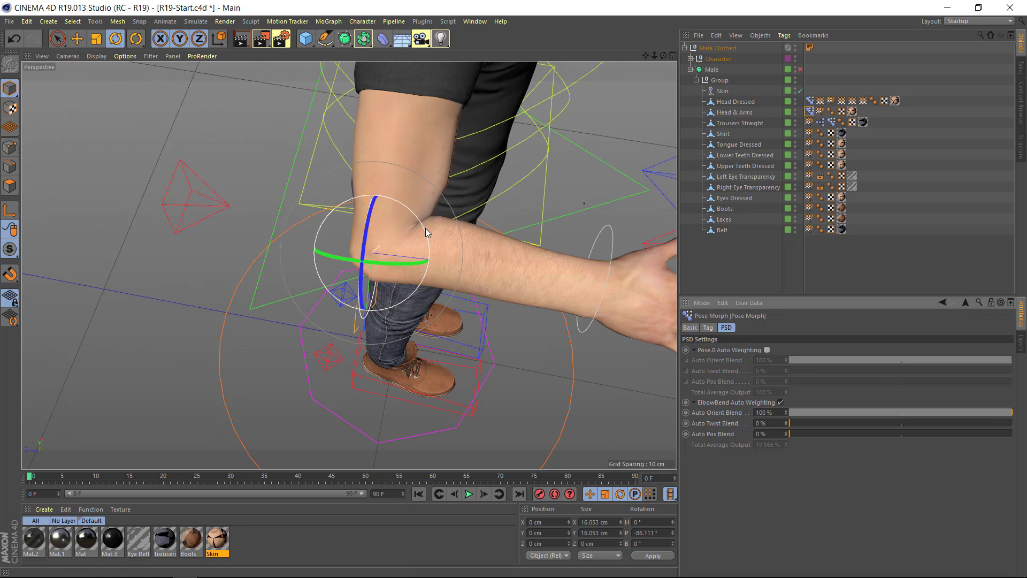
pyautogui.moveTo(426, 227)
pyautogui.mouseDown()
pyautogui.moveTo(393, 294)
pyautogui.moveTo(404, 295)
pyautogui.mouseUp()
pyautogui.click(707, 328)
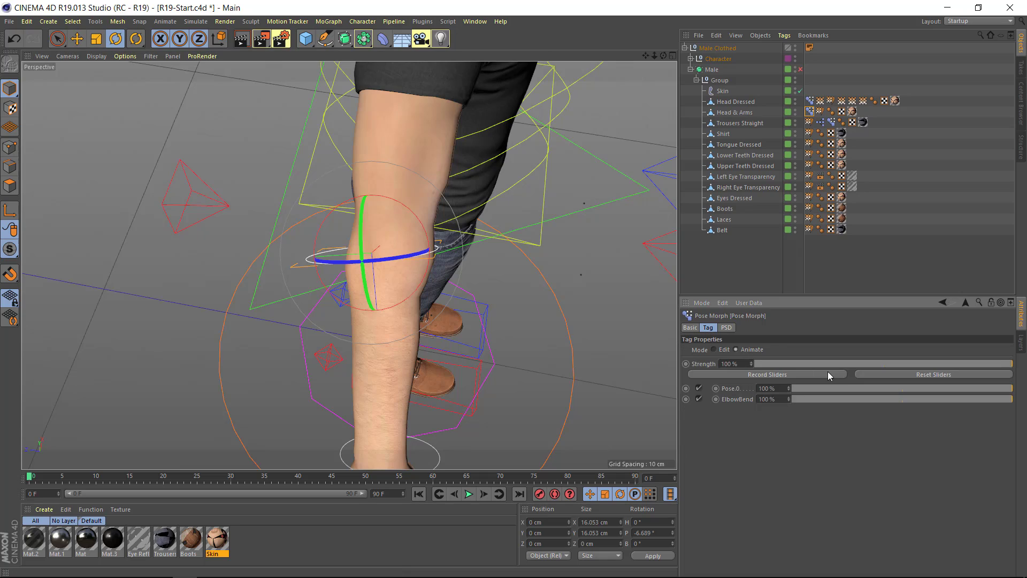
pyautogui.moveTo(888, 388); pyautogui.dragTo(782, 388)
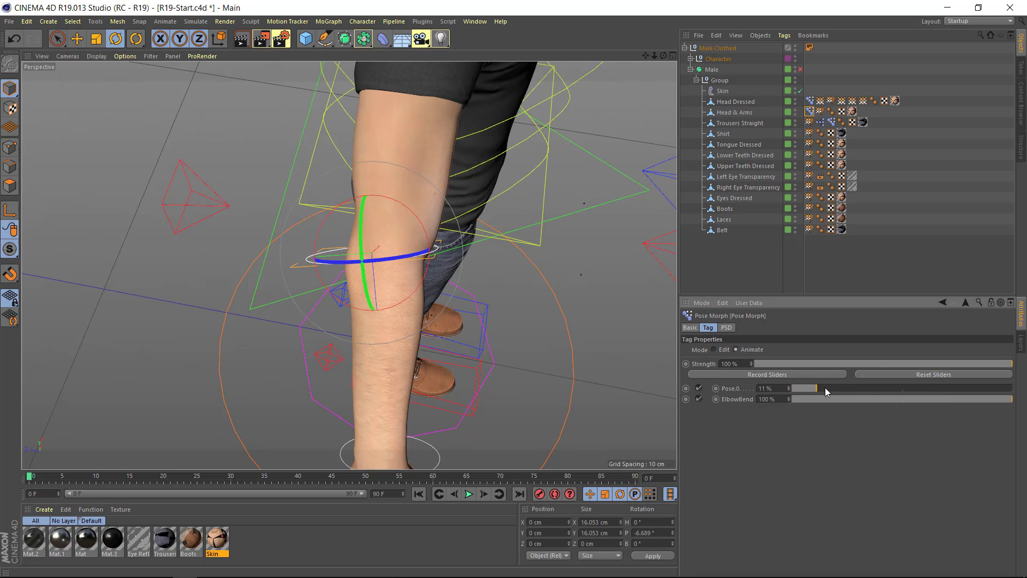
pyautogui.moveTo(837, 388); pyautogui.dragTo(774, 386)
pyautogui.scroll(-5, 446, 180)
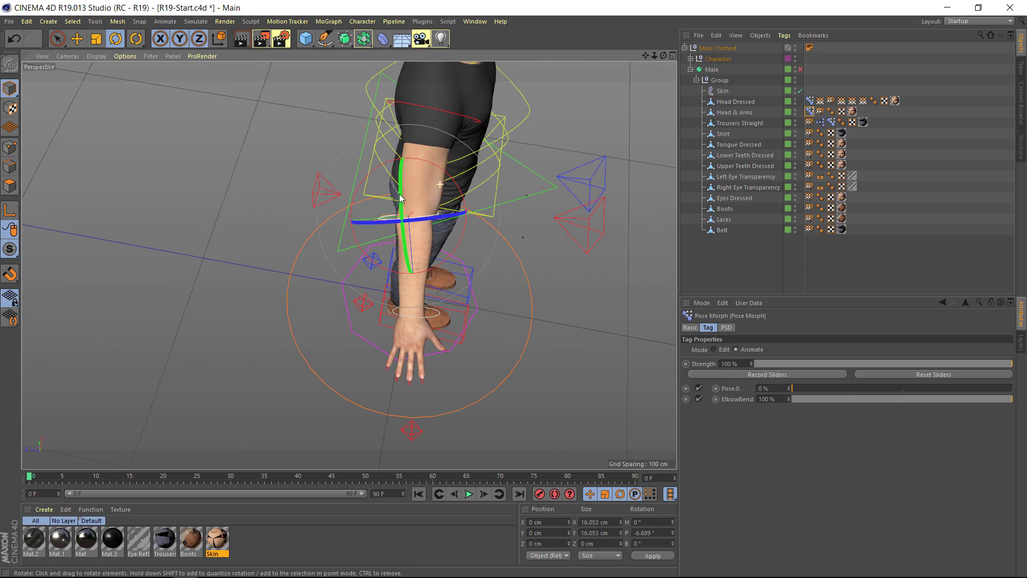
pyautogui.moveTo(447, 179)
pyautogui.keyDown('alt'); pyautogui.mouseDown()
pyautogui.moveTo(406, 187)
pyautogui.moveTo(393, 273)
pyautogui.moveTo(425, 302)
pyautogui.mouseUp(); pyautogui.keyUp('alt')
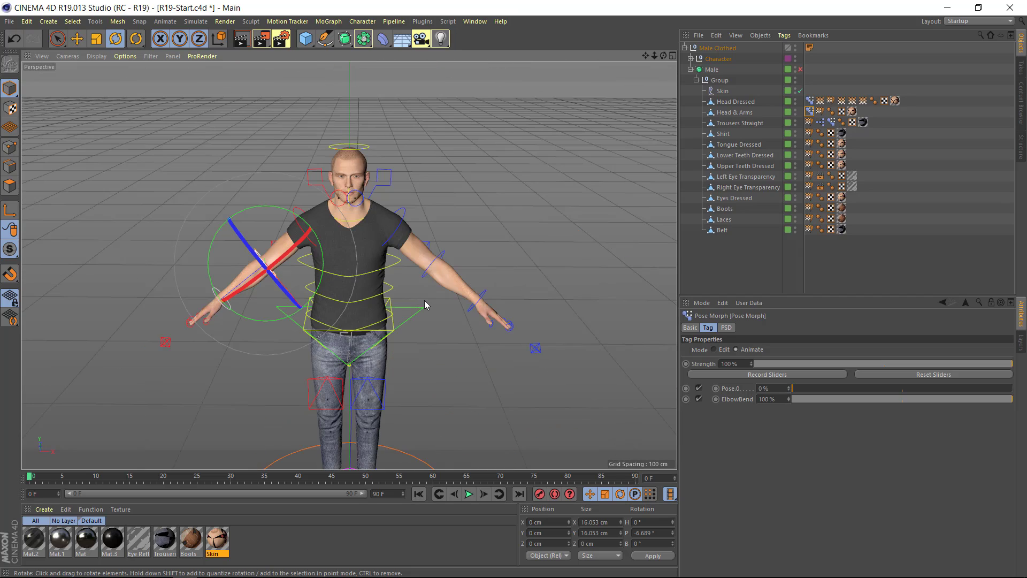